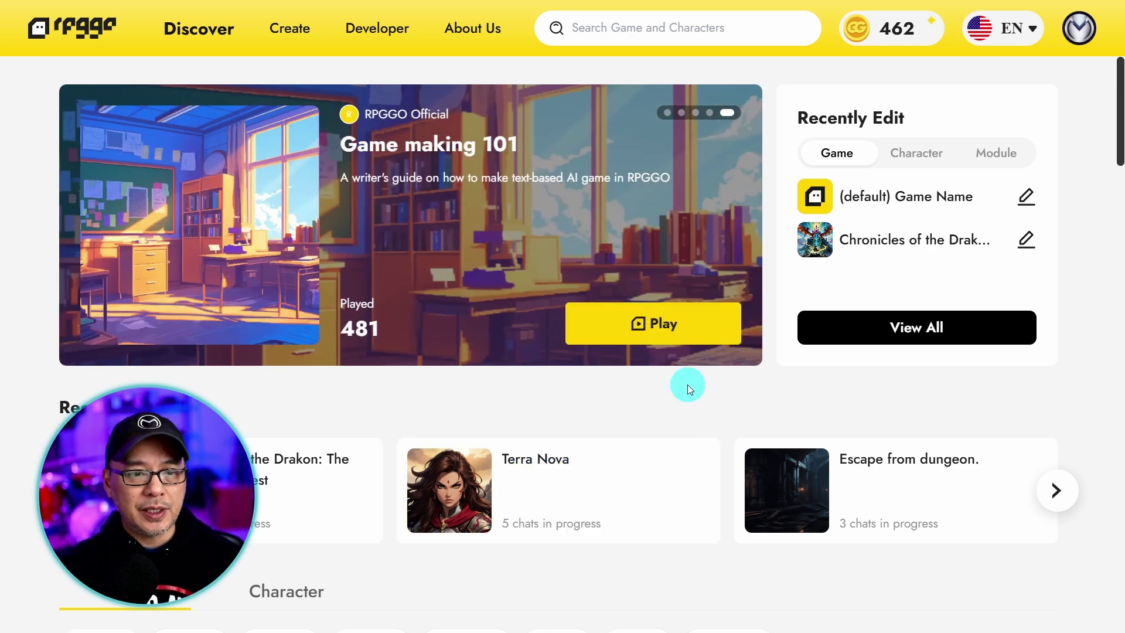
# Step: Launch Chronicles of the Drakon from Recently Played and read its opening chapter
pyautogui.scroll(-8, 644, 400)
pyautogui.moveTo(644, 394)
pyautogui.scroll(1, 644, 394)
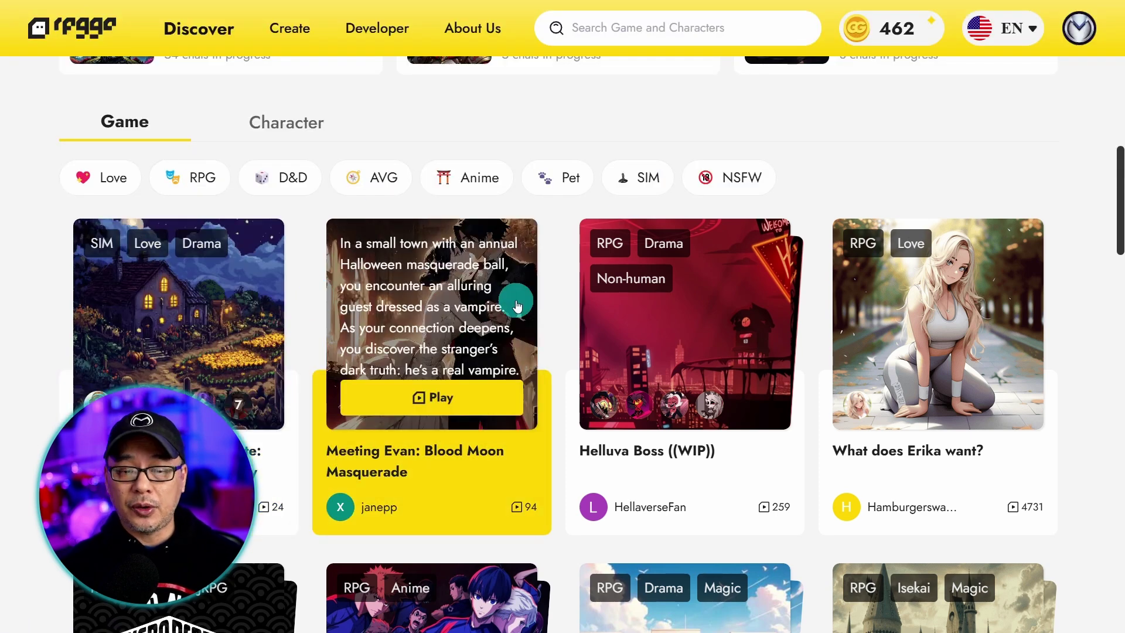
pyautogui.moveTo(704, 403)
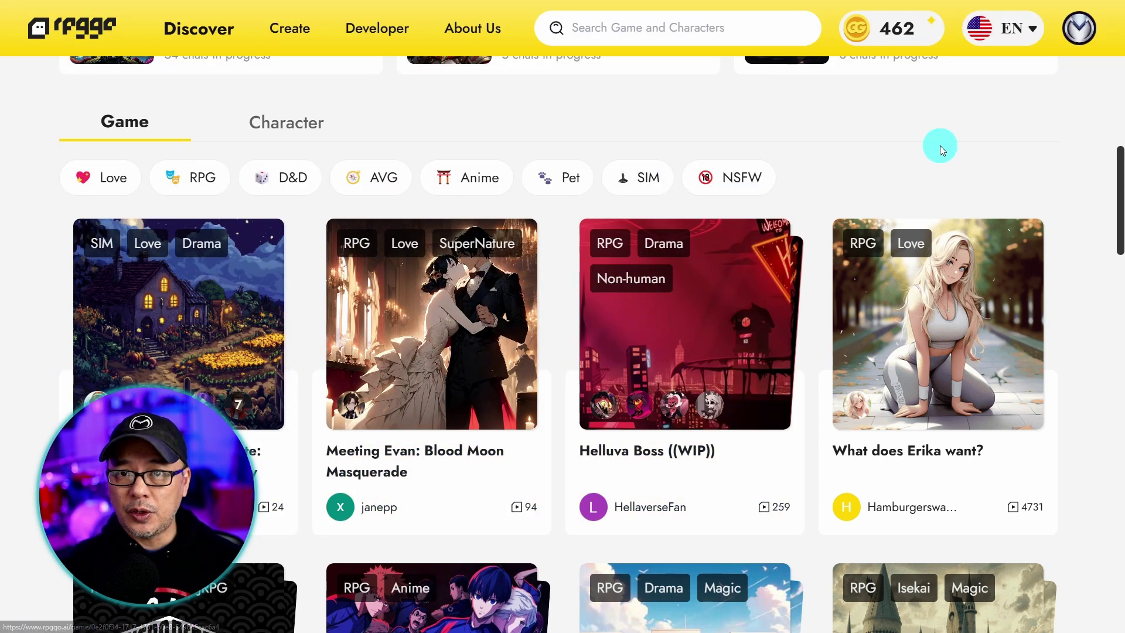
pyautogui.scroll(4, 940, 150)
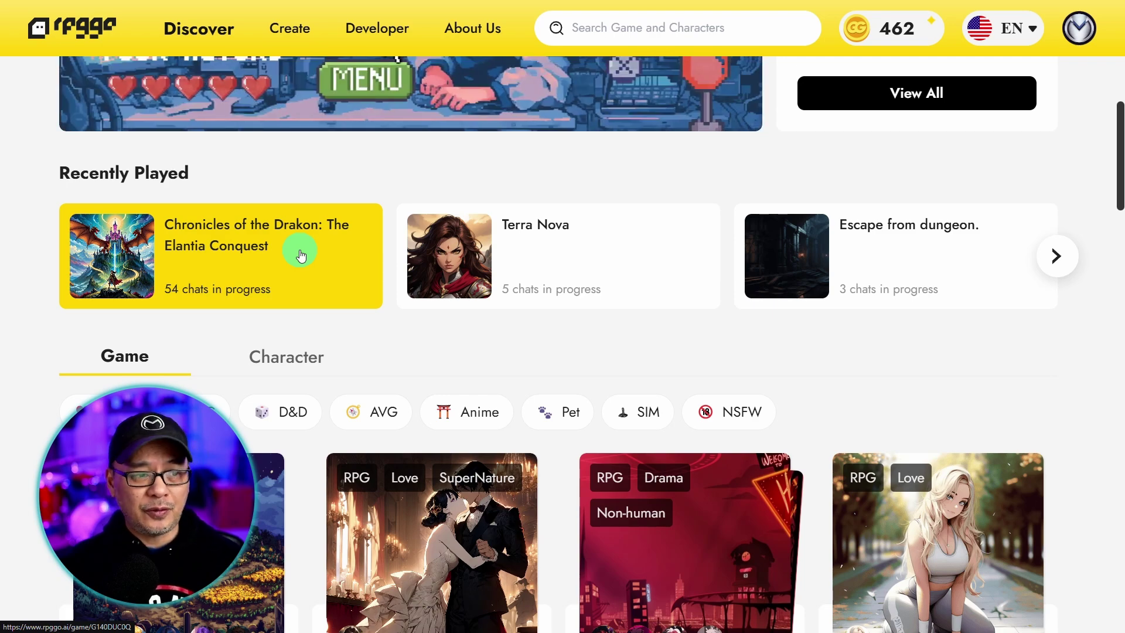
pyautogui.click(300, 256)
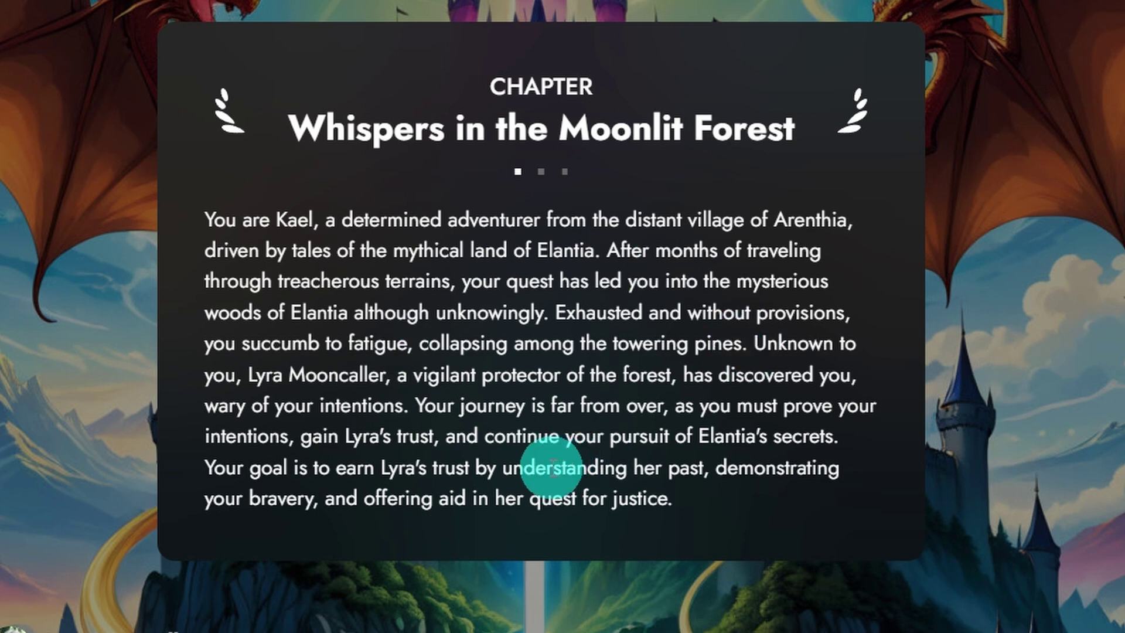
pyautogui.moveTo(277, 220); pyautogui.dragTo(324, 221)
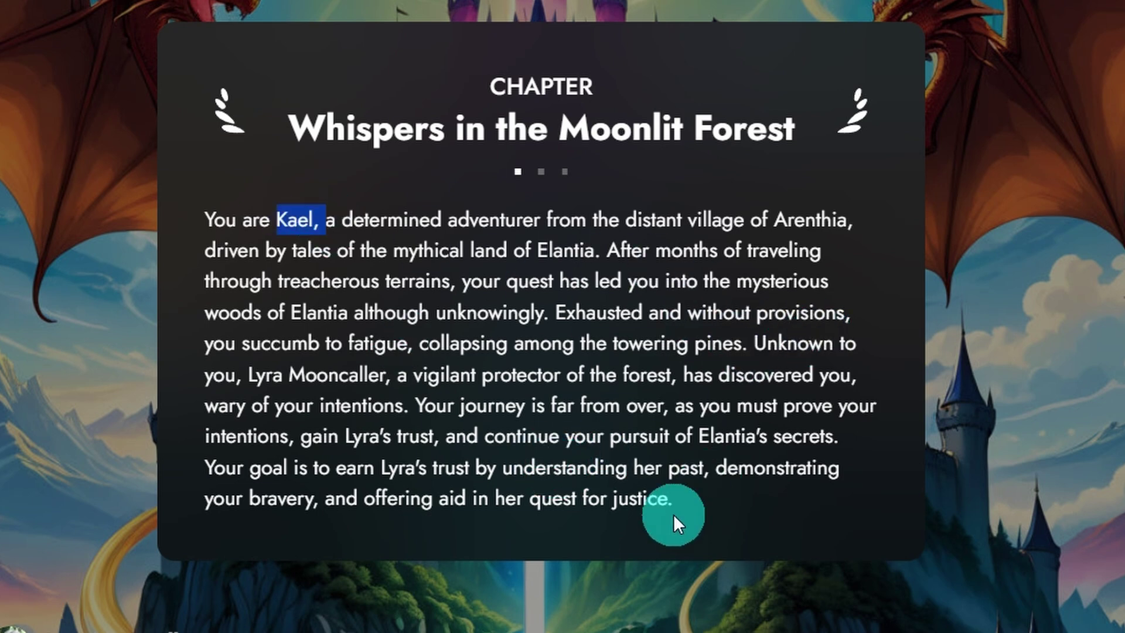
pyautogui.scroll(-5, 674, 513)
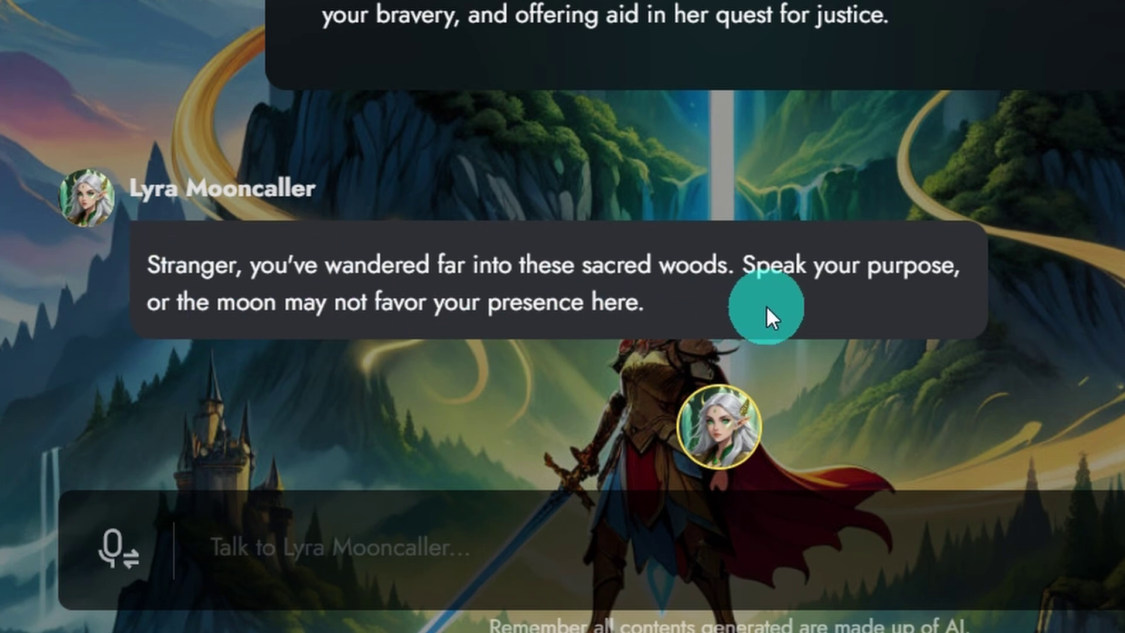
# Step: Ask Lyra Mooncaller 'Huh? Where the heck am I ?' in the chat
pyautogui.click(540, 563)
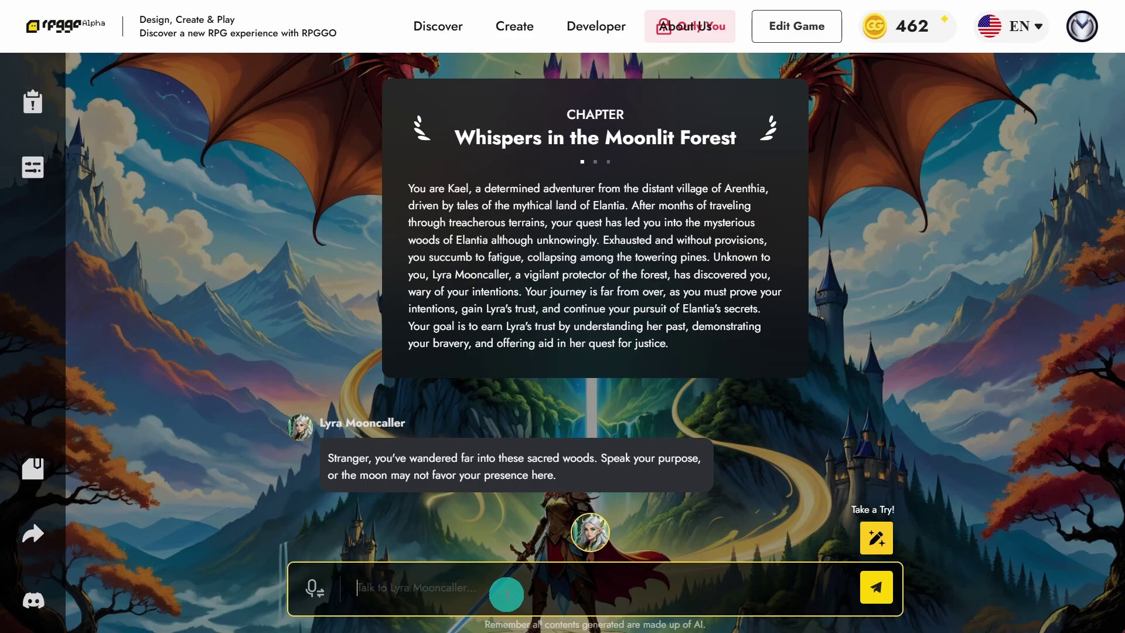
pyautogui.write('Huh? Where the heck am I ?')
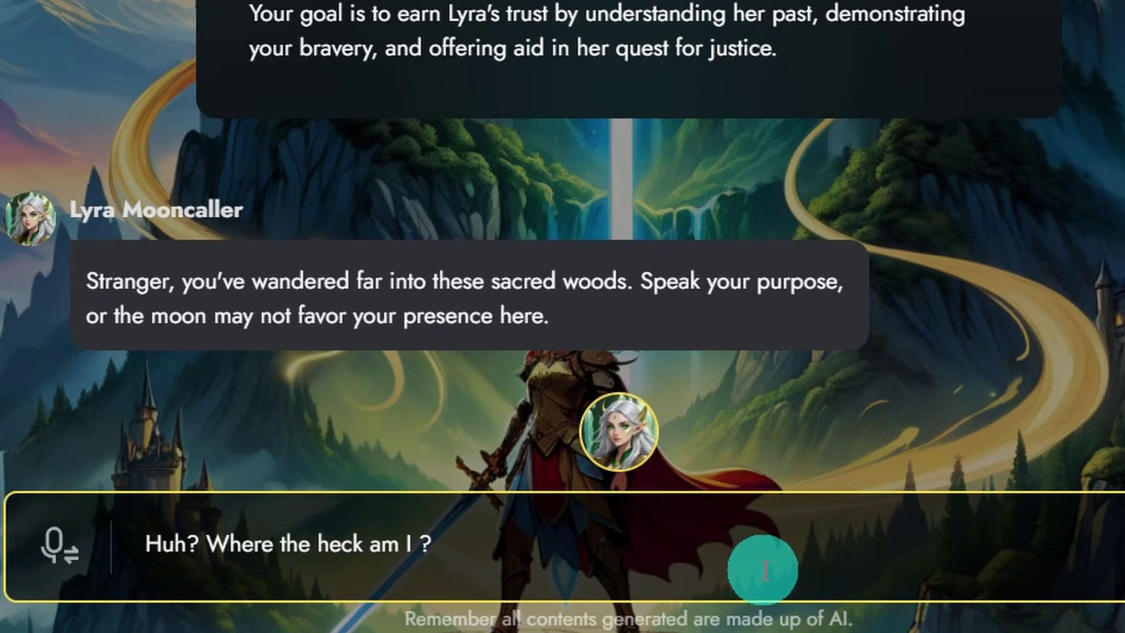
pyautogui.press('Return')
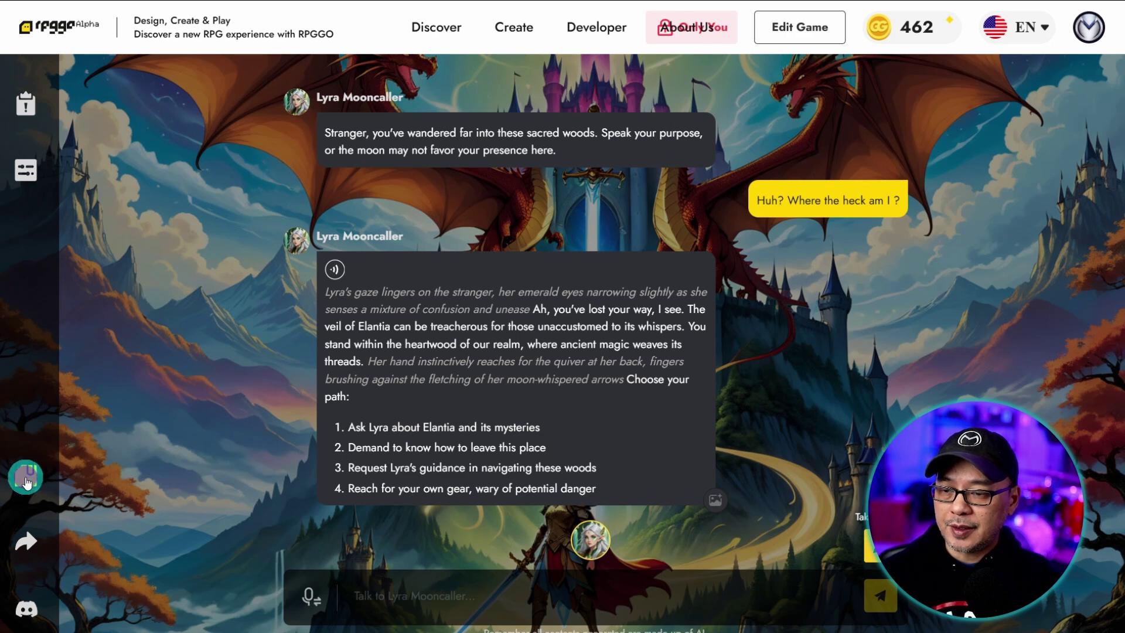
# Step: Switch on the Image Streaming and NPC Voice GG Plus features in the game info panel
pyautogui.click(25, 480)
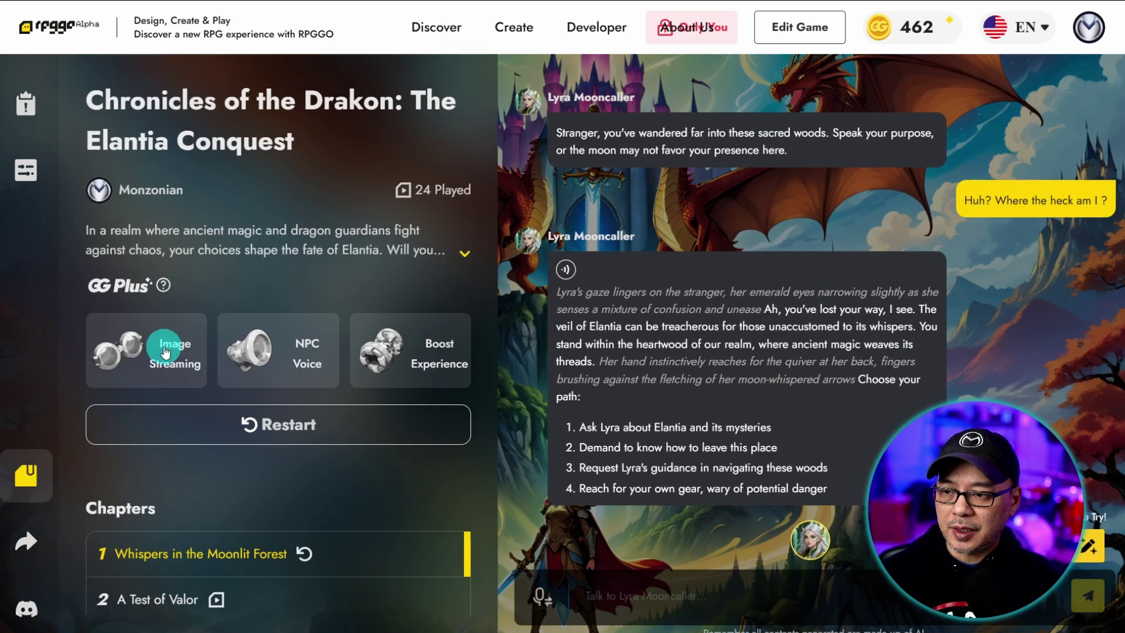
pyautogui.click(165, 351)
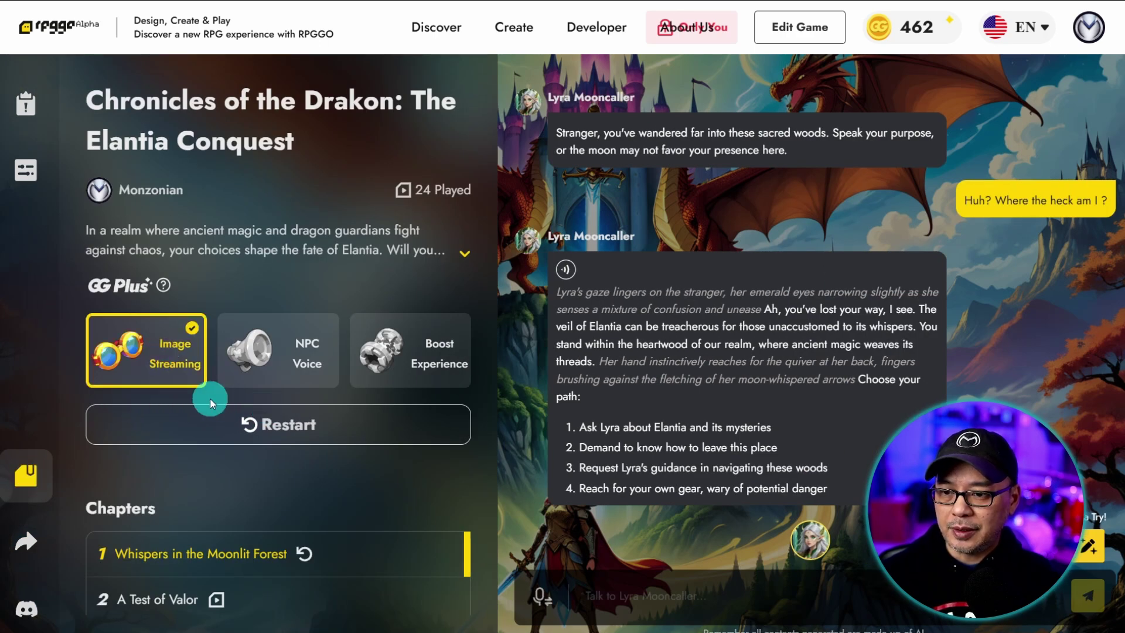
pyautogui.click(273, 363)
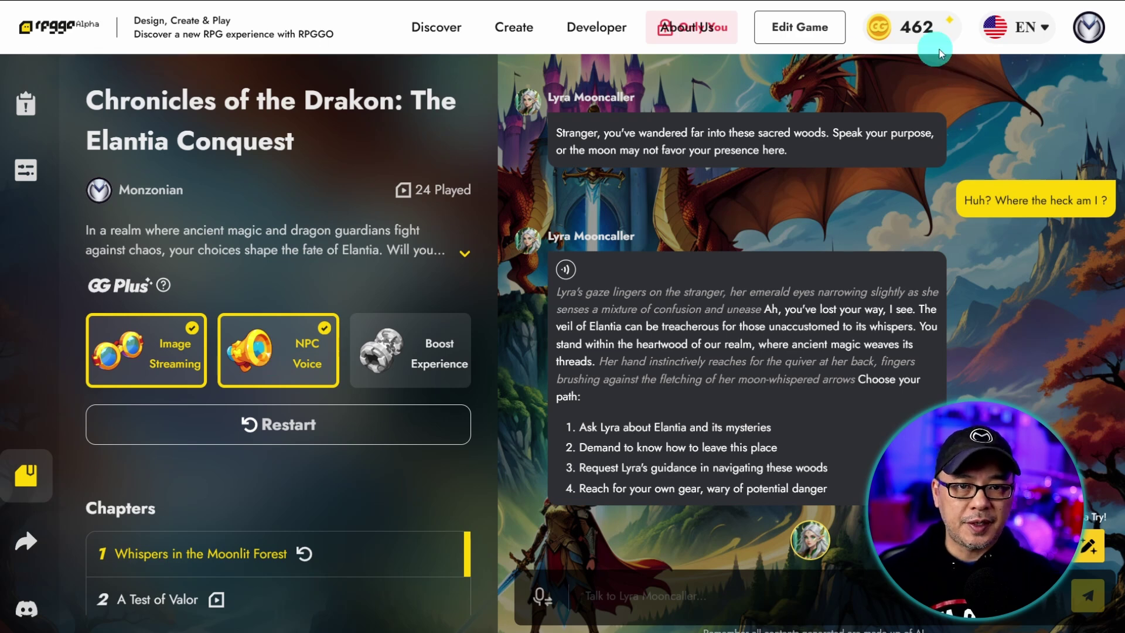
pyautogui.click(34, 467)
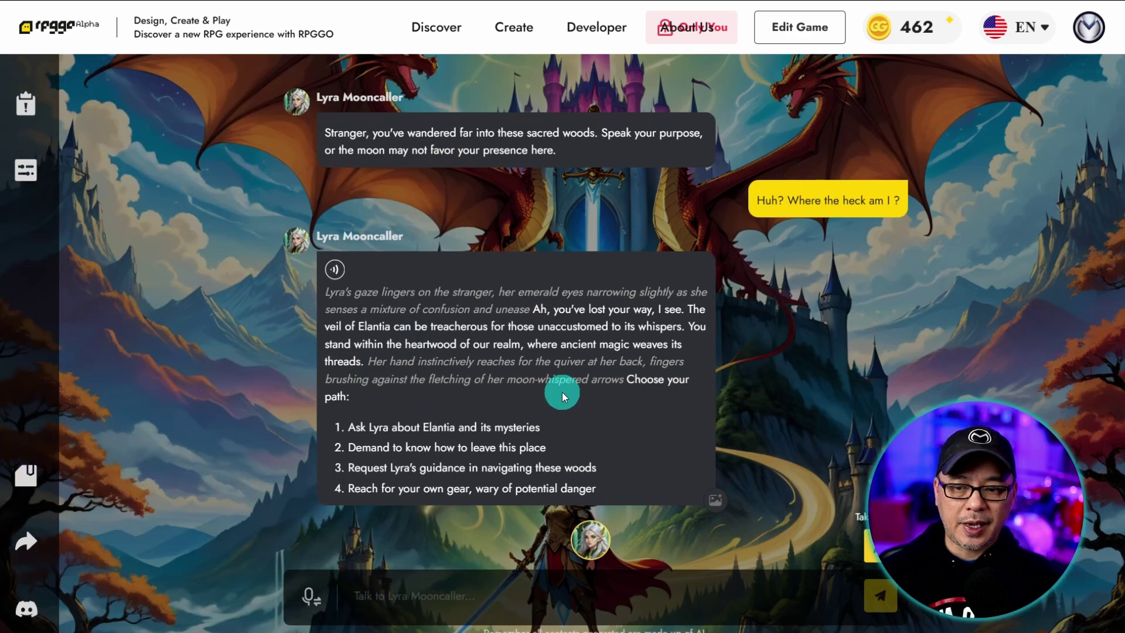
# Step: Send the drafted plea for guidance through the woods and play Lyra's voiced reply
pyautogui.click(456, 594)
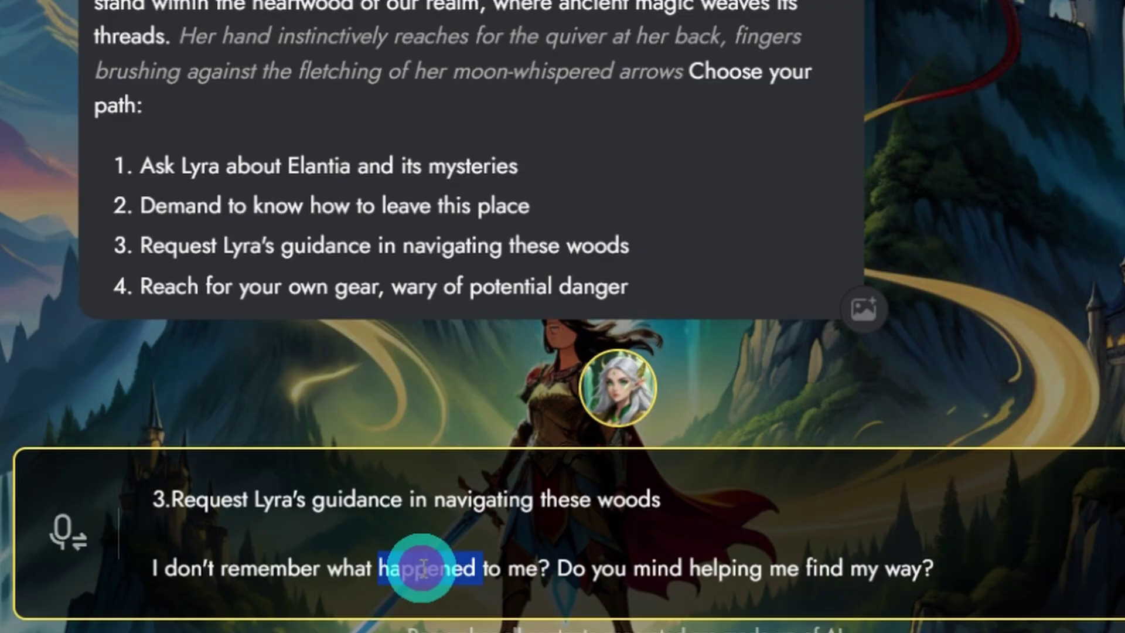
pyautogui.tripleClick(488, 632)
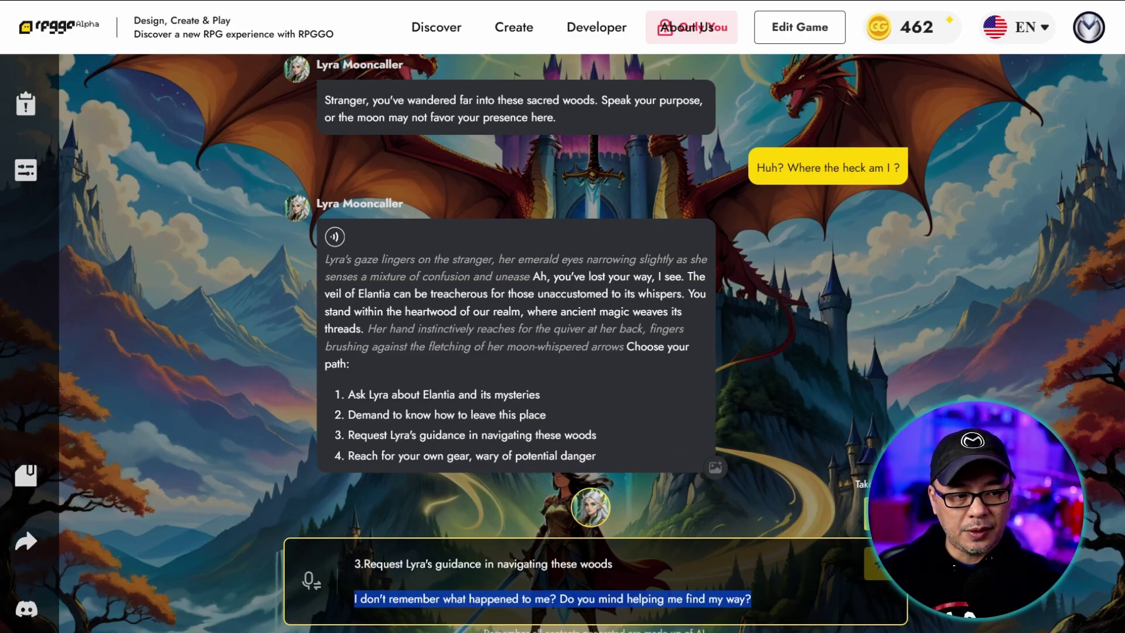
pyautogui.press('Return')
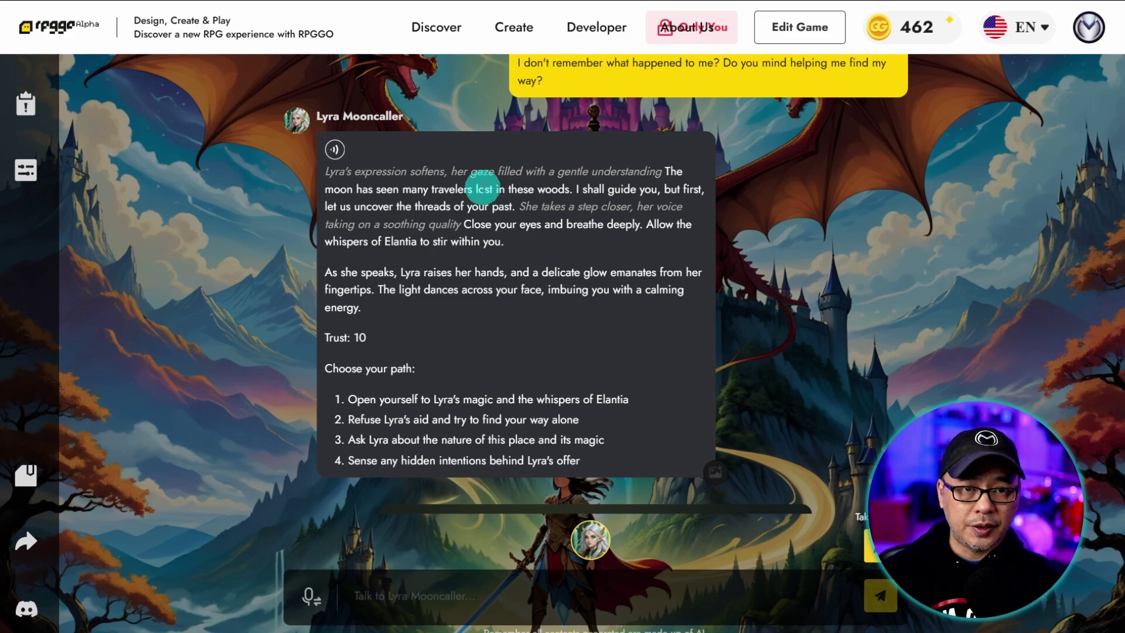
pyautogui.click(335, 151)
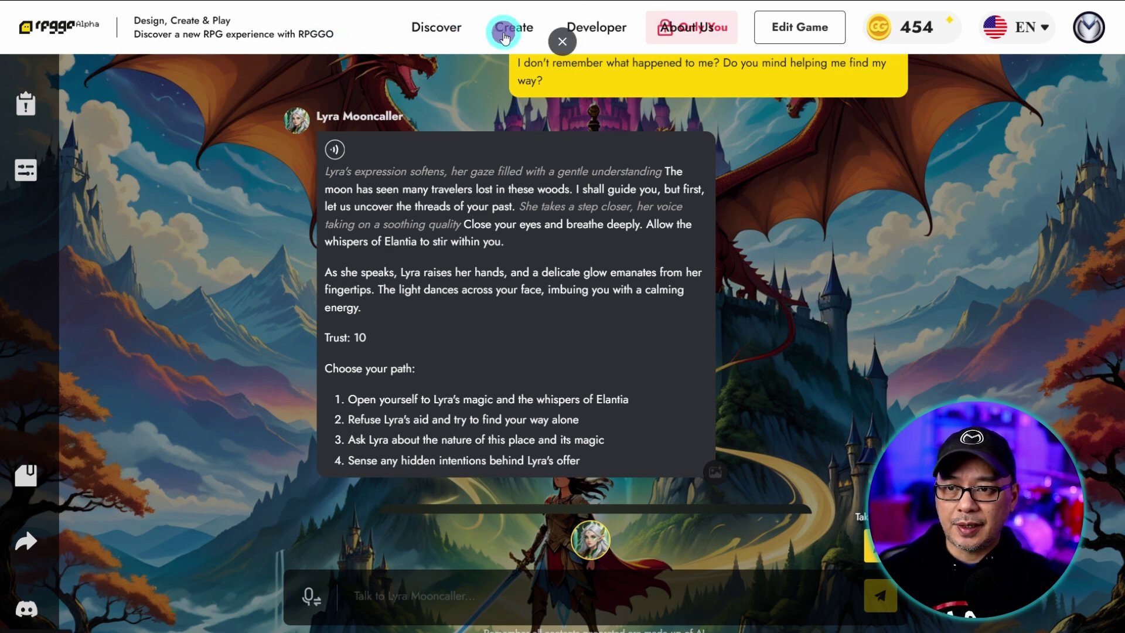
# Step: Browse the Create page and preview the DND Sample: Classic Dungeon Crawler template details
pyautogui.click(505, 35)
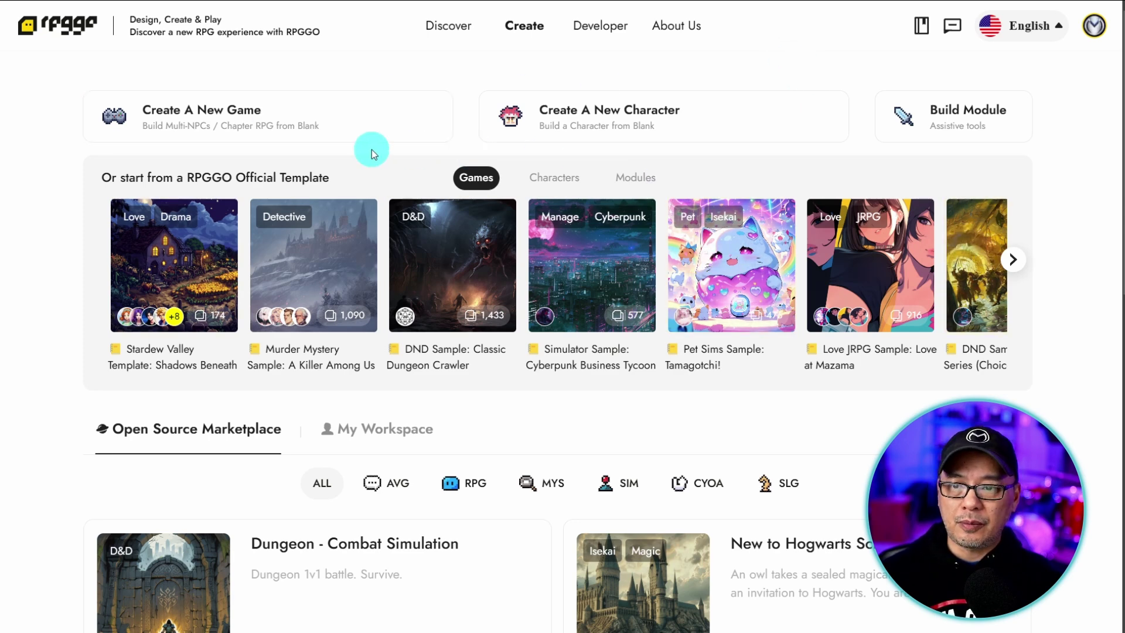
pyautogui.moveTo(492, 316)
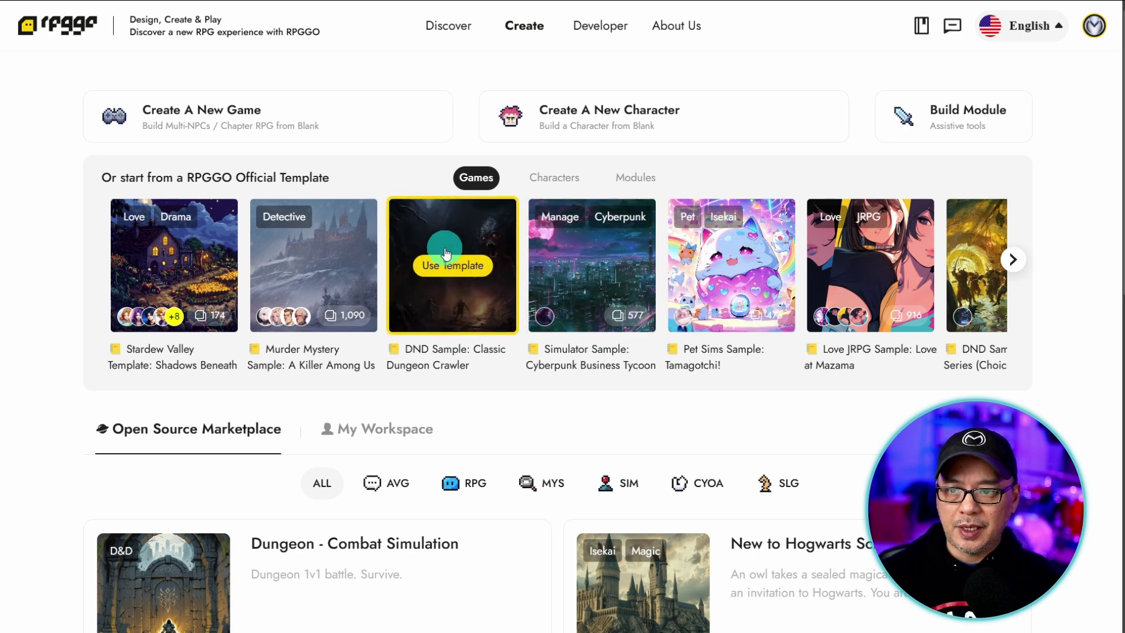
pyautogui.click(427, 269)
pyautogui.click(462, 289)
pyautogui.click(453, 298)
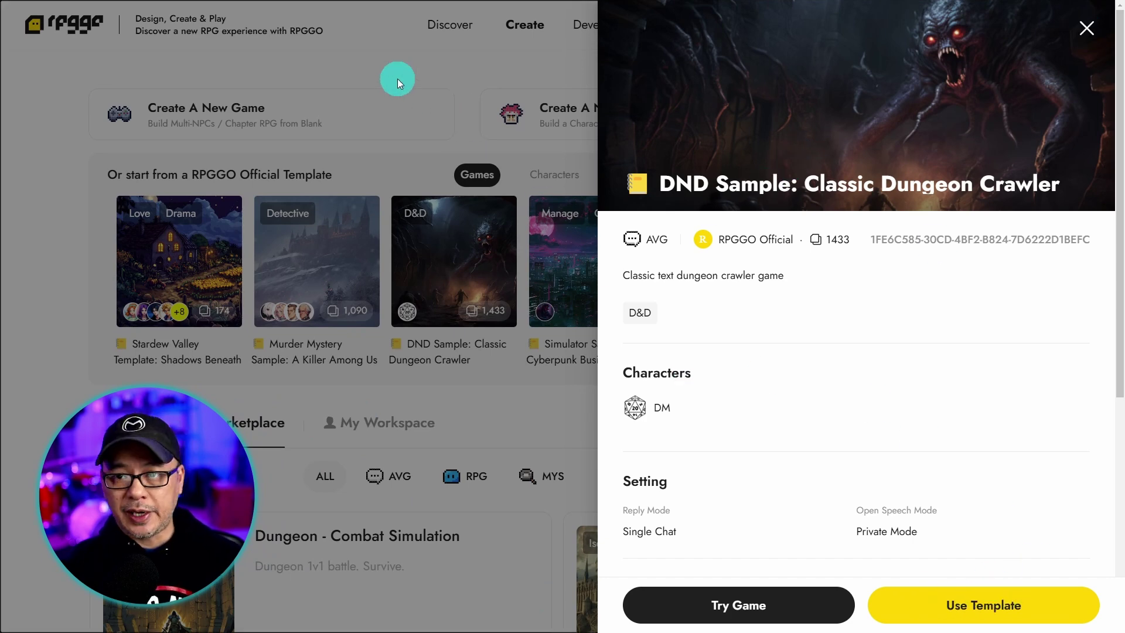
pyautogui.press('Escape')
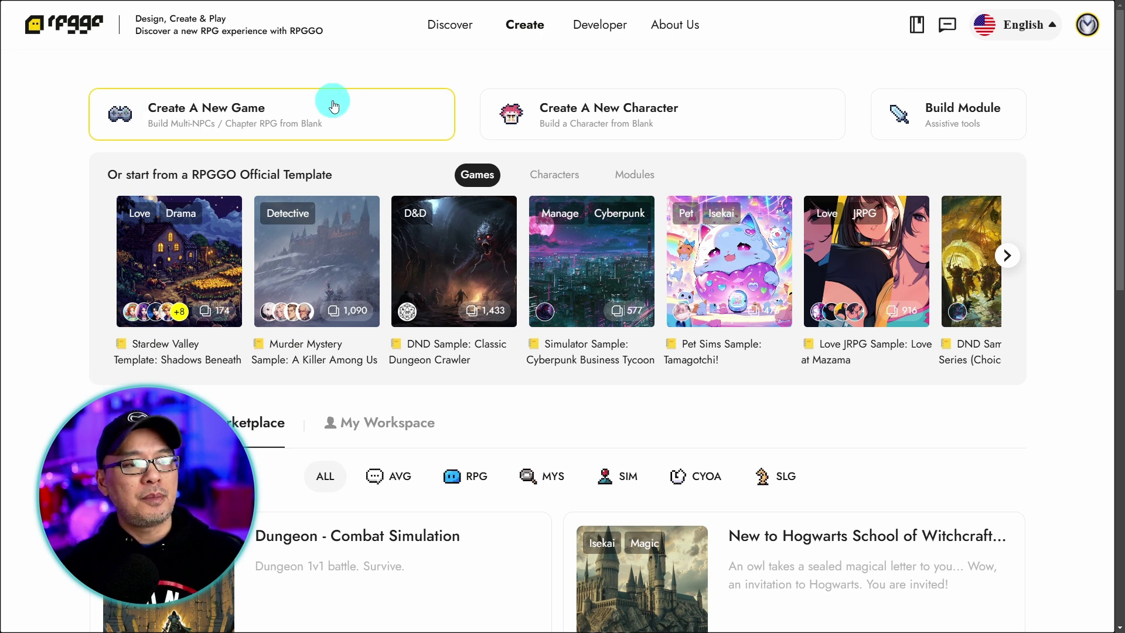
# Step: Create a blank game, collapse the Terminal panel, and set visibility to Only You
pyautogui.click(262, 121)
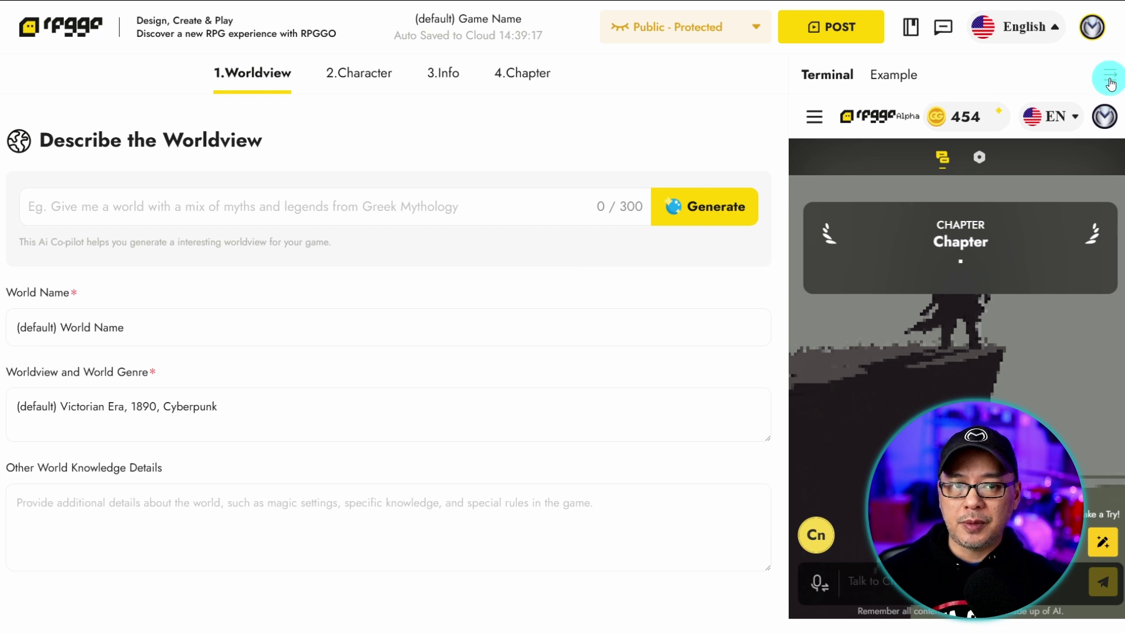
pyautogui.click(1111, 82)
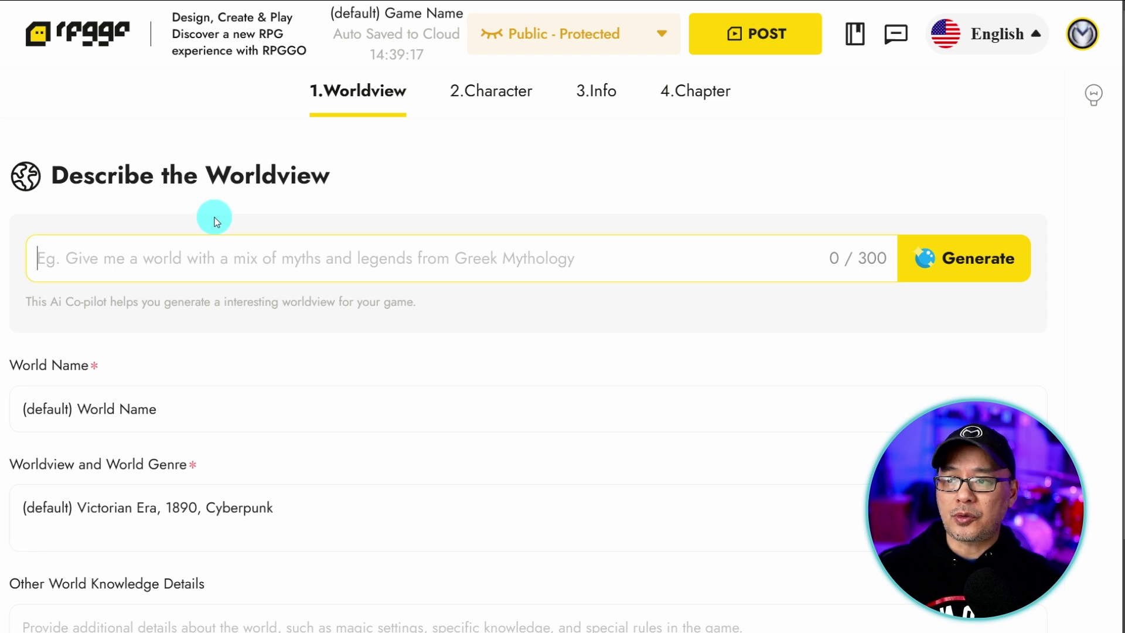
pyautogui.click(391, 152)
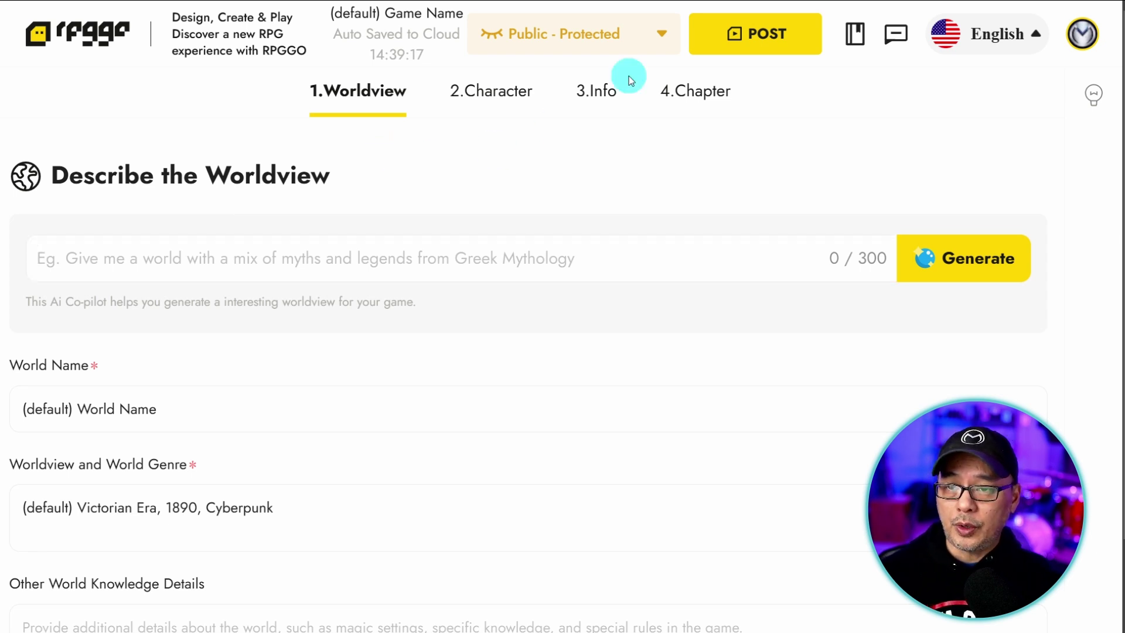
pyautogui.click(609, 36)
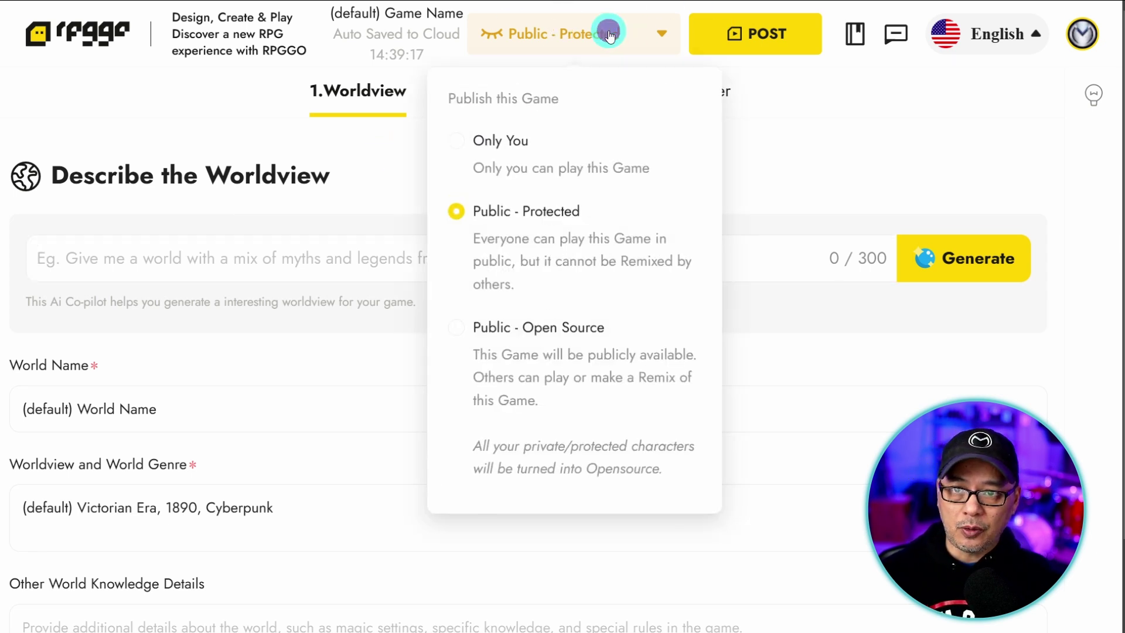
pyautogui.click(470, 142)
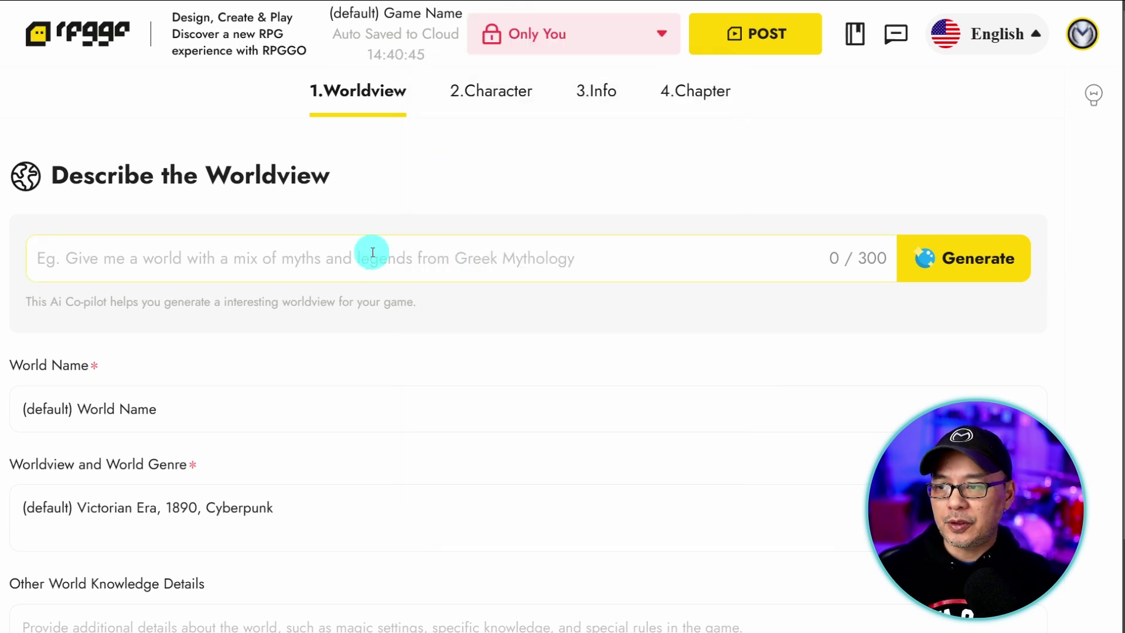
# Step: Enter the worldview prompt about a boy waking up shrunk in a world 20 times his size
pyautogui.click(643, 261)
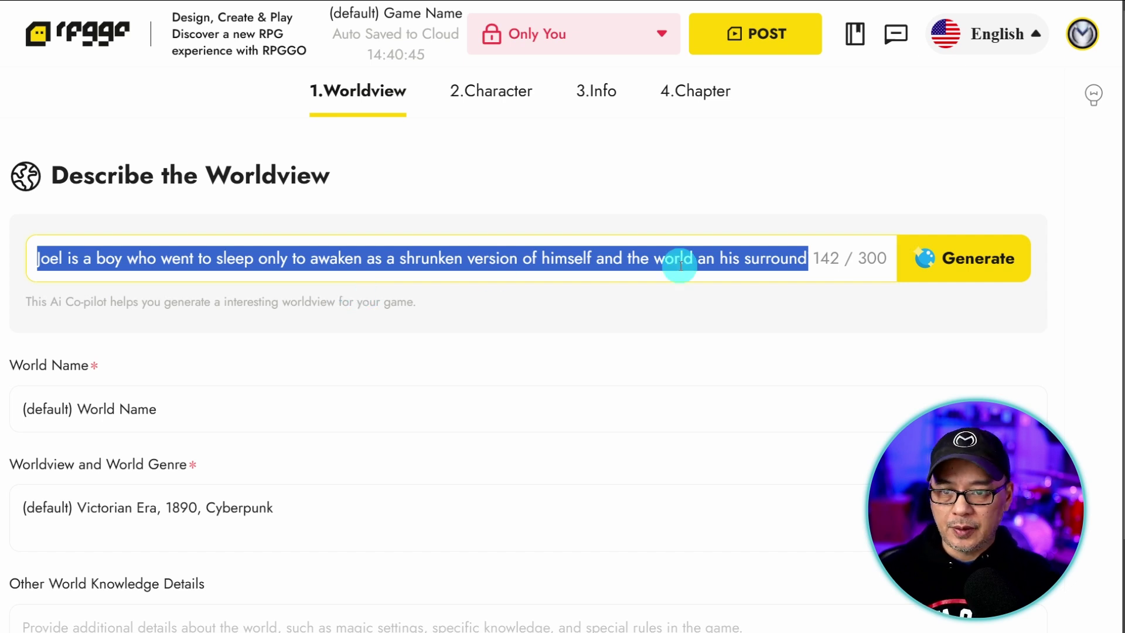
pyautogui.press('Right')
pyautogui.press('Right')
pyautogui.press('Right')
pyautogui.press('Right')
pyautogui.press('Right')
pyautogui.press('Right')
pyautogui.press('Right')
pyautogui.press('Right')
pyautogui.press('Right')
pyautogui.press('Right')
pyautogui.press('Right')
pyautogui.press('Right')
pyautogui.press('Right')
pyautogui.press('Right')
pyautogui.press('Right')
pyautogui.press('Right')
pyautogui.press('Right')
pyautogui.press('Right')
pyautogui.press('Right')
pyautogui.press('Right')
pyautogui.press('Right')
pyautogui.press('Right')
pyautogui.press('Right')
pyautogui.press('Right')
pyautogui.press('Right')
pyautogui.press('Right')
pyautogui.press('Right')
pyautogui.press('Right')
pyautogui.press('Right')
pyautogui.press('Right')
pyautogui.press('Right')
pyautogui.press('Right')
pyautogui.press('Right')
pyautogui.press('Right')
pyautogui.press('Right')
pyautogui.press('Right')
pyautogui.press('Right')
pyautogui.press('Right')
pyautogui.press('Right')
pyautogui.press('Right')
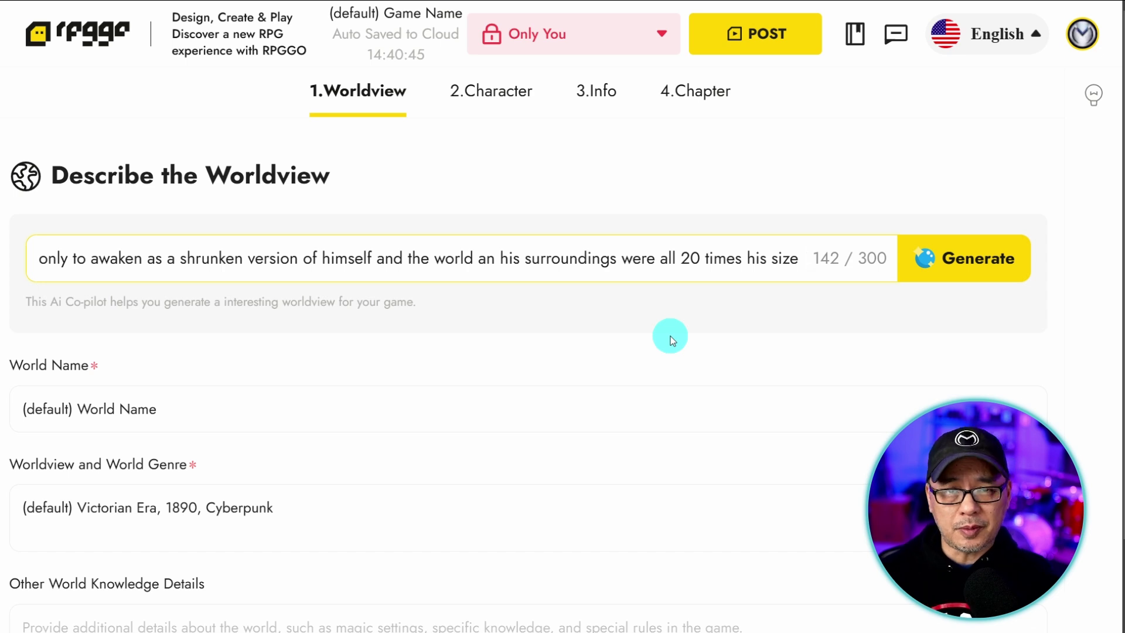
# Step: Generate the worldview and review its Alice in Wonderland and Honey, I Shrunk the Kids references
pyautogui.click(952, 262)
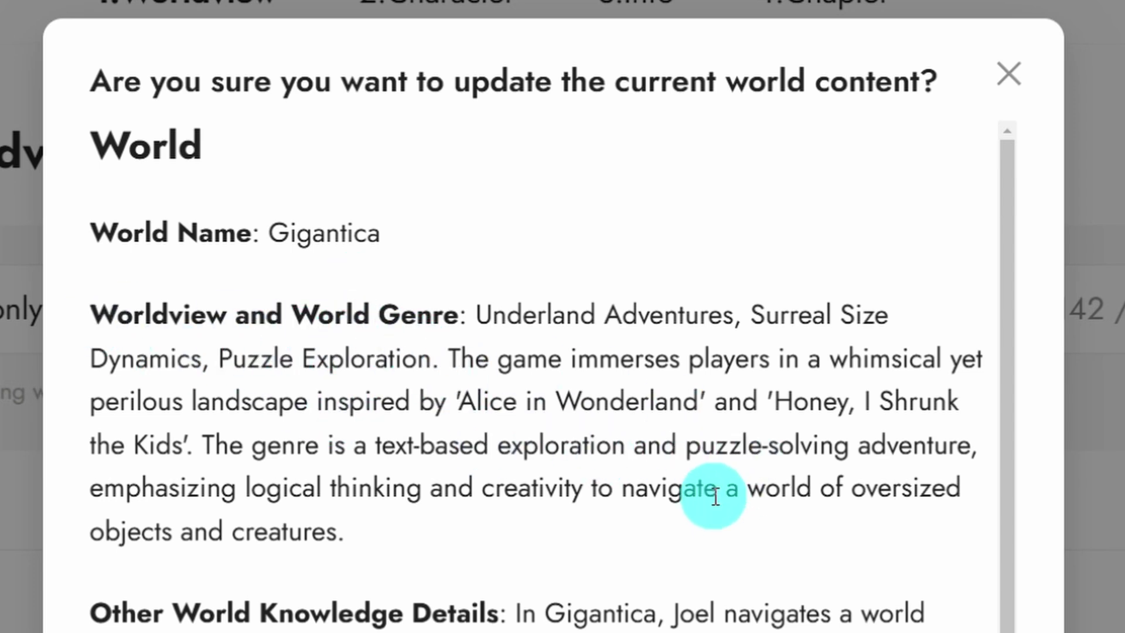
pyautogui.moveTo(454, 402); pyautogui.dragTo(699, 402)
pyautogui.moveTo(772, 403); pyautogui.dragTo(201, 457)
pyautogui.click(446, 546)
pyautogui.scroll(-8, 382, 394)
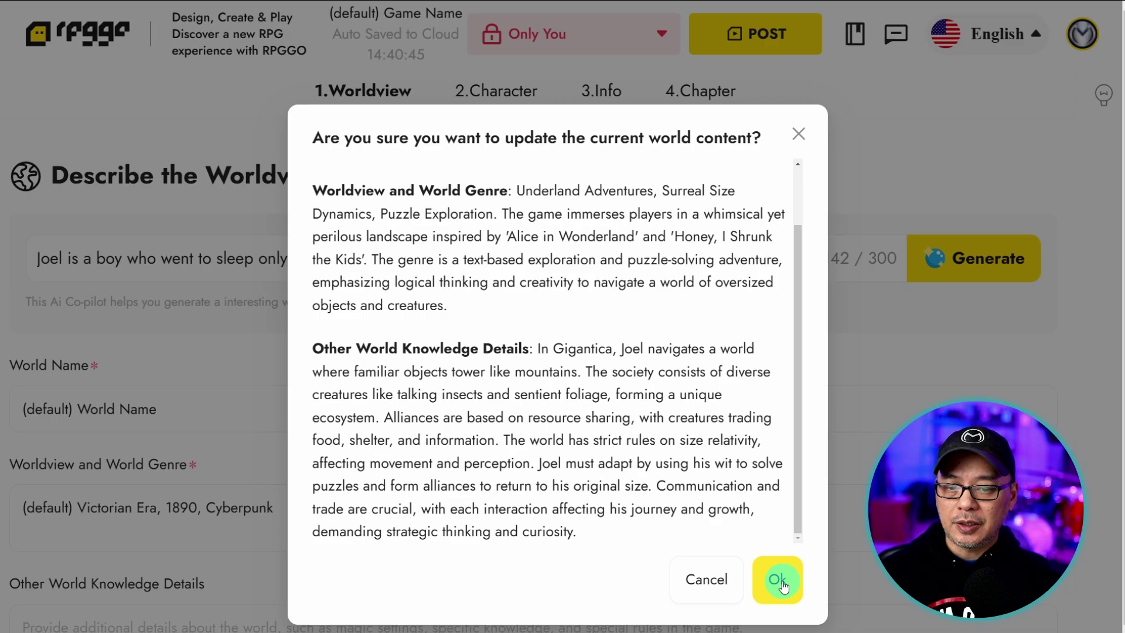
# Step: Accept it so the world becomes Gigantica with the Underland Adventures genre and size-relativity knowledge
pyautogui.click(969, 546)
pyautogui.scroll(-2, 460, 317)
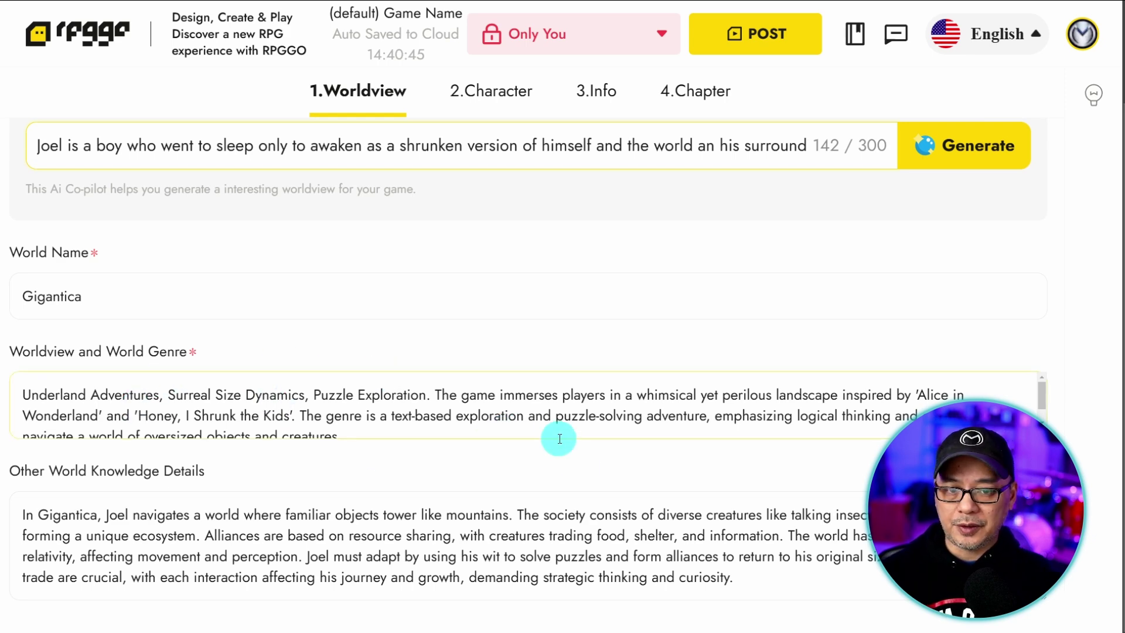
pyautogui.scroll(-1, 527, 393)
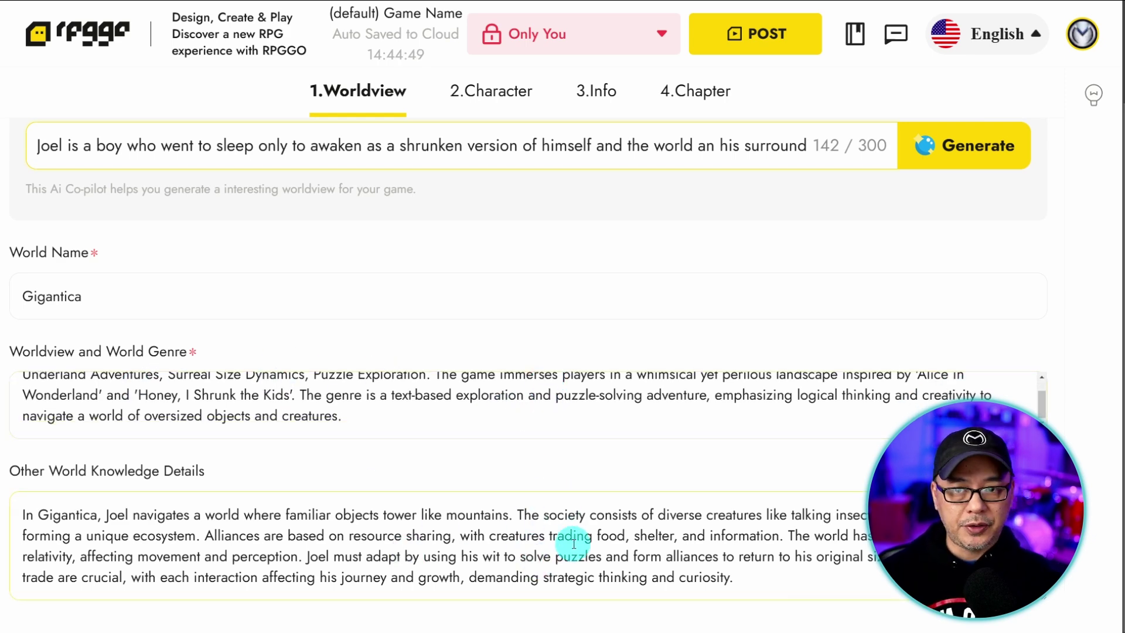
pyautogui.scroll(2, 554, 268)
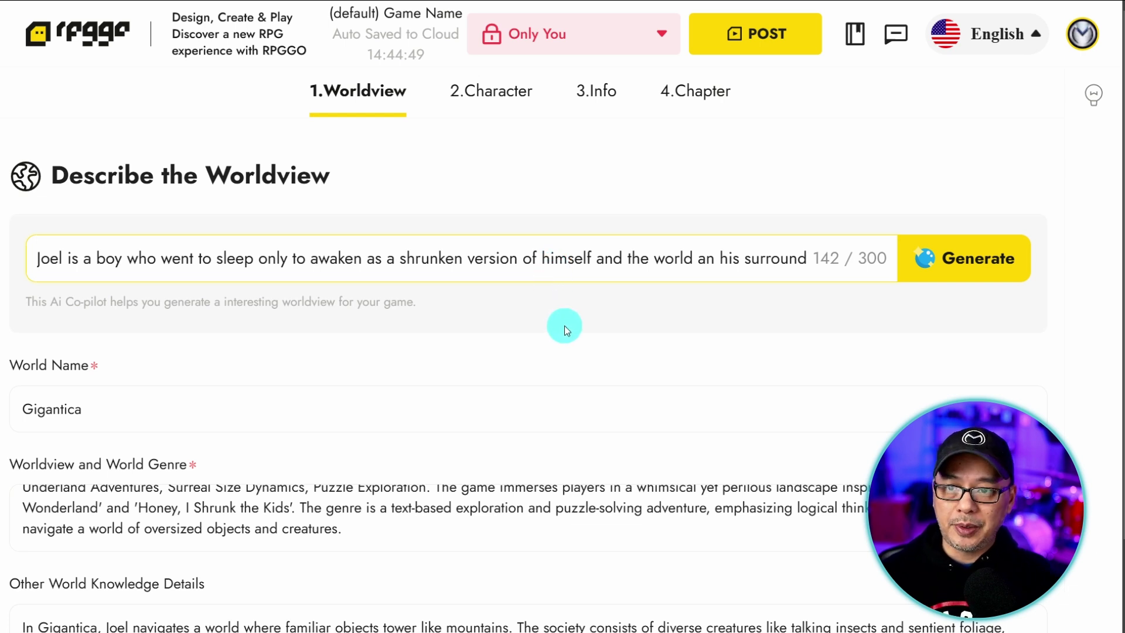
# Step: In the Character co-pilot, generate a character from the loyal, funny, not-the-sharpest ant-like creature description
pyautogui.click(494, 103)
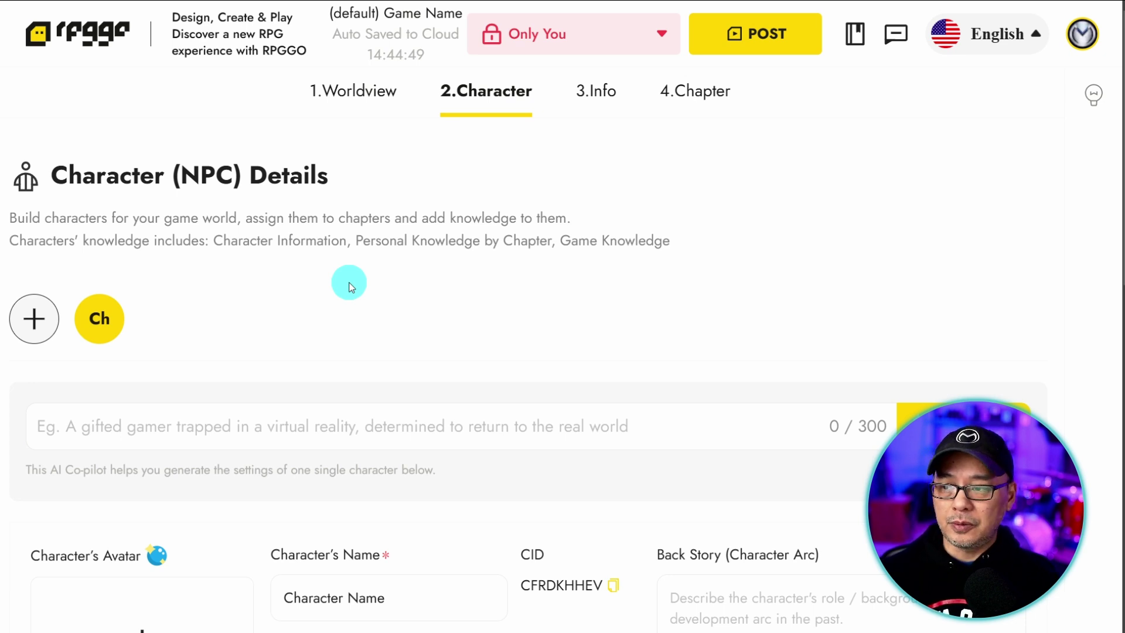
pyautogui.scroll(-3, 350, 287)
pyautogui.click(239, 245)
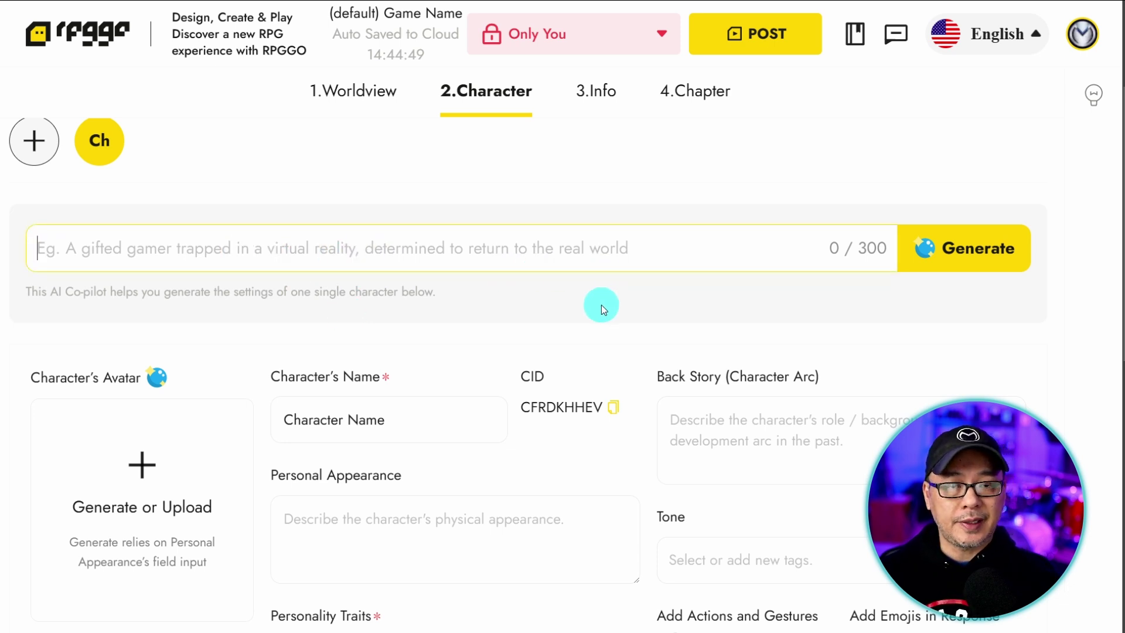
pyautogui.scroll(-3, 563, 305)
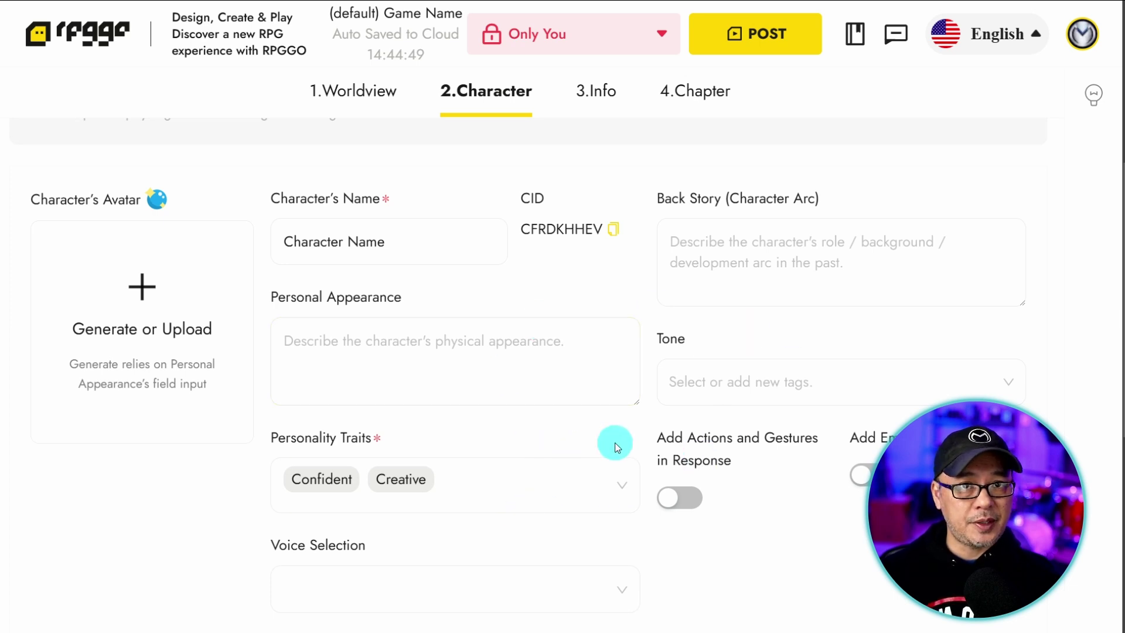
pyautogui.scroll(3, 522, 543)
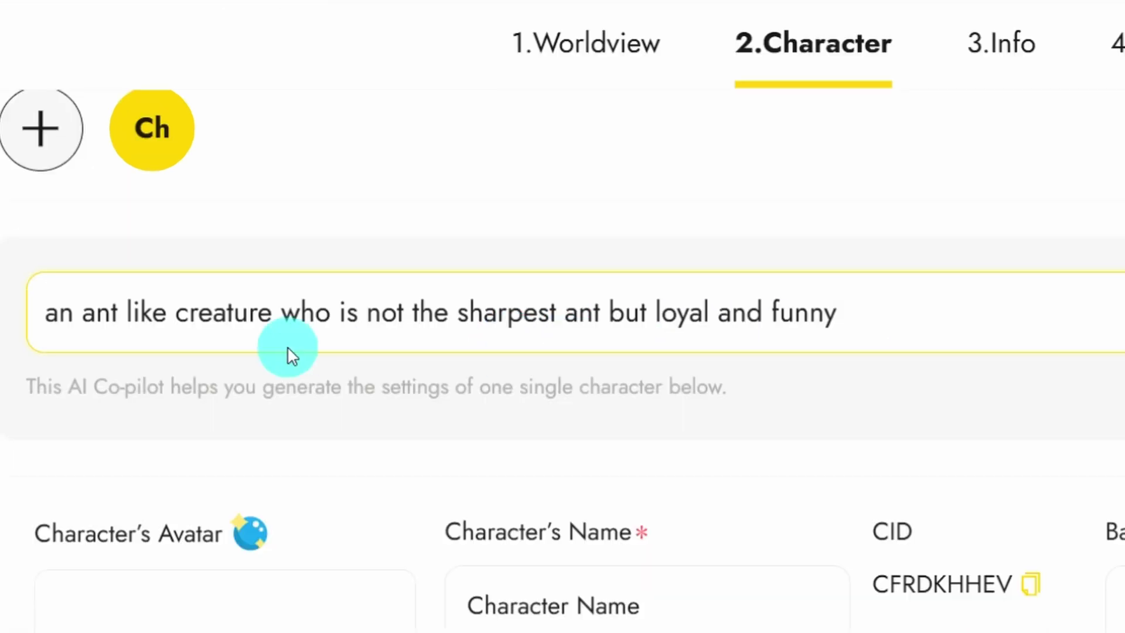
pyautogui.click(148, 255)
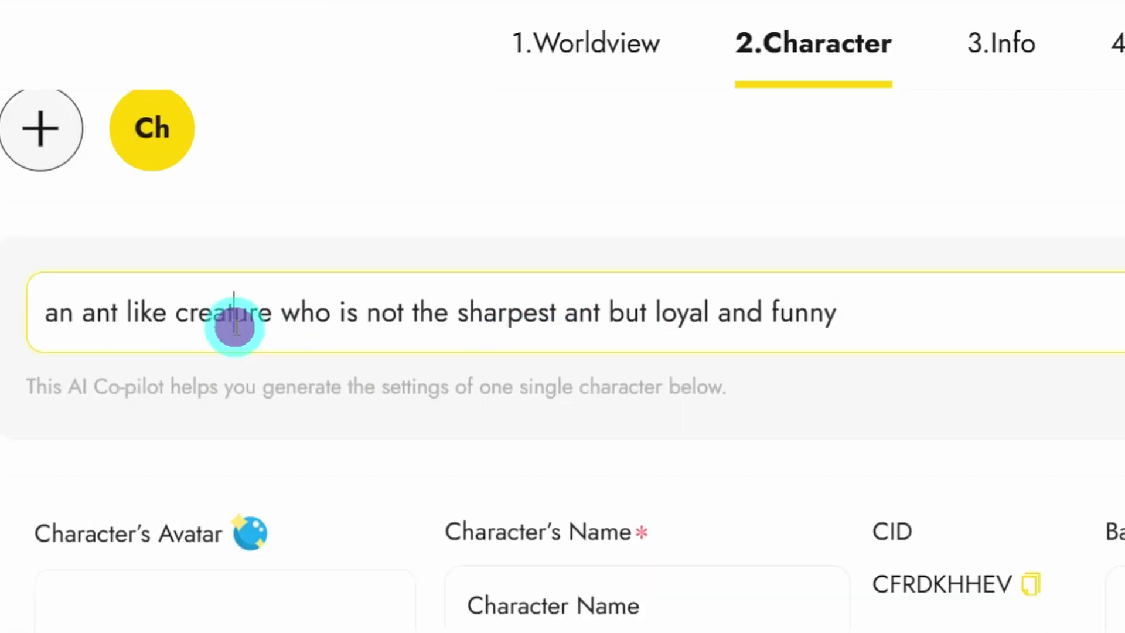
pyautogui.tripleClick(269, 311)
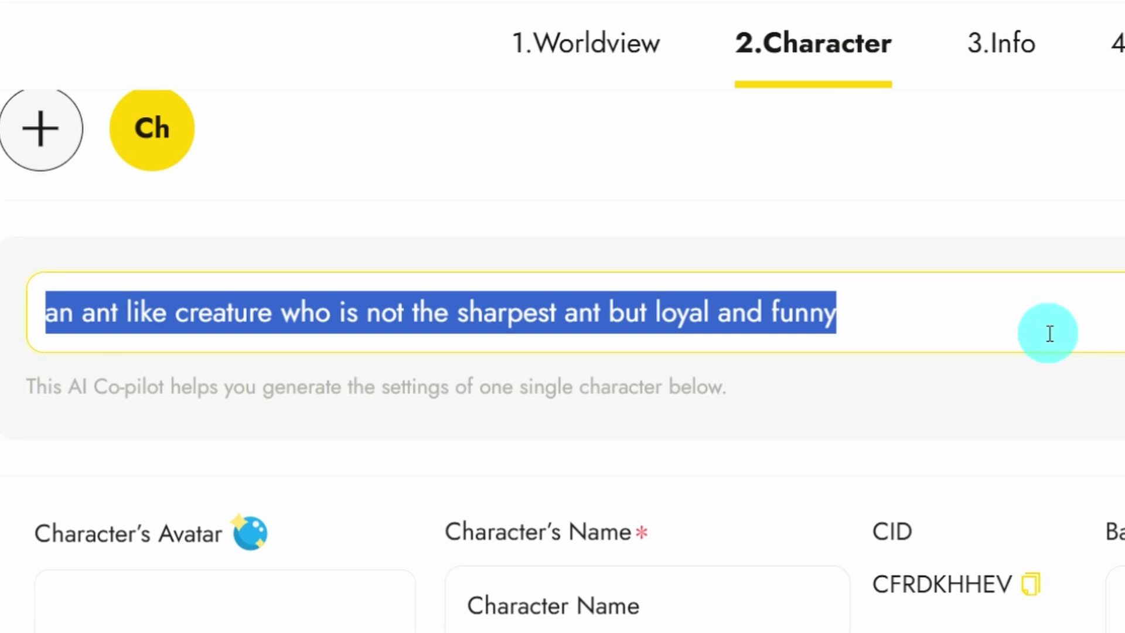
pyautogui.click(926, 251)
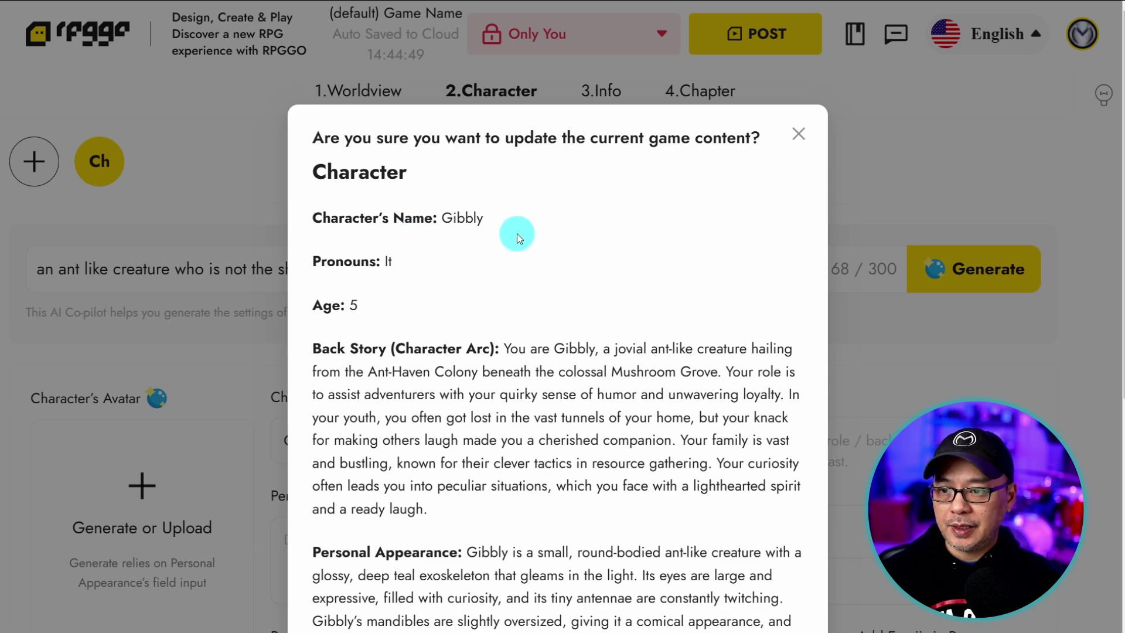
# Step: Accept Gibbly with Loyal, Funny, Clumsy, Curious traits and scroll down to Voice Selection
pyautogui.scroll(-6, 516, 234)
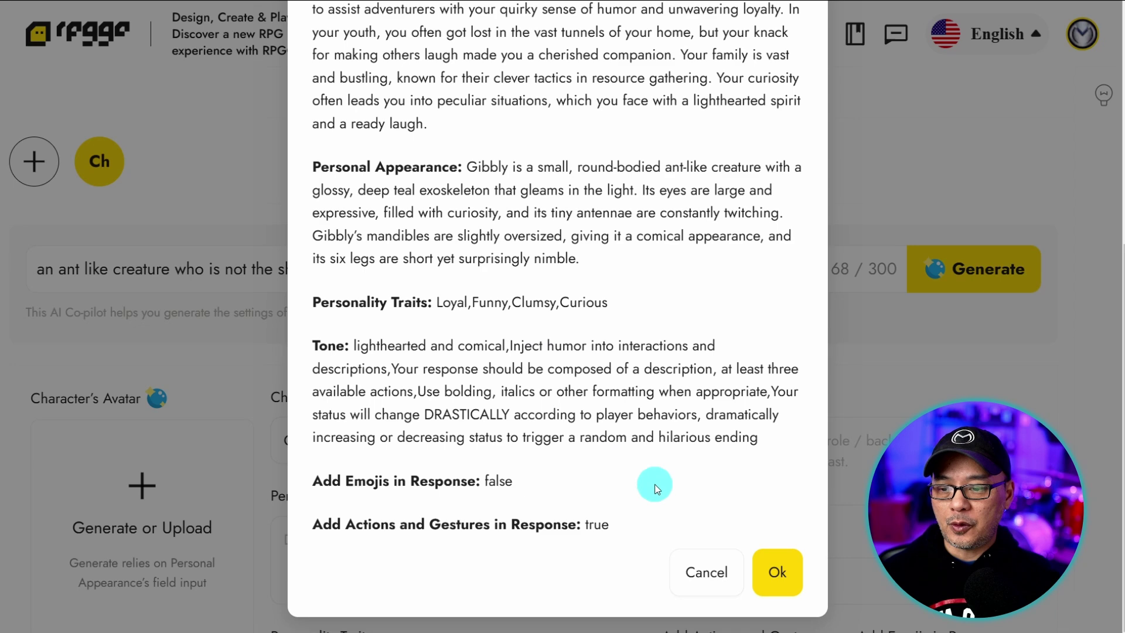
pyautogui.click(772, 573)
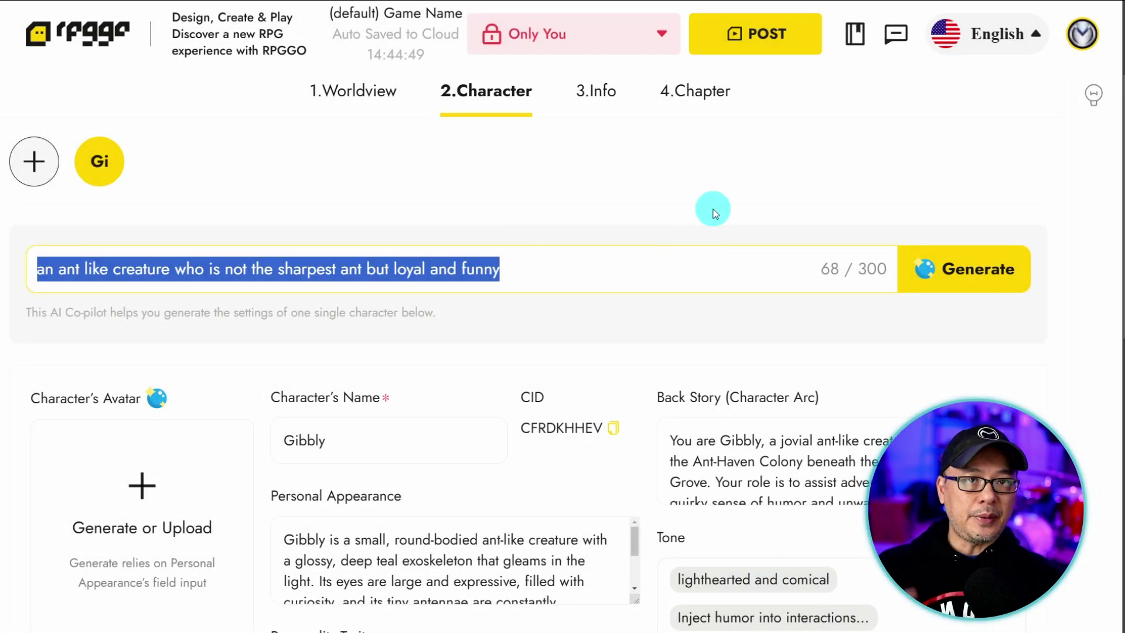
pyautogui.scroll(-2, 508, 296)
pyautogui.scroll(-3, 435, 306)
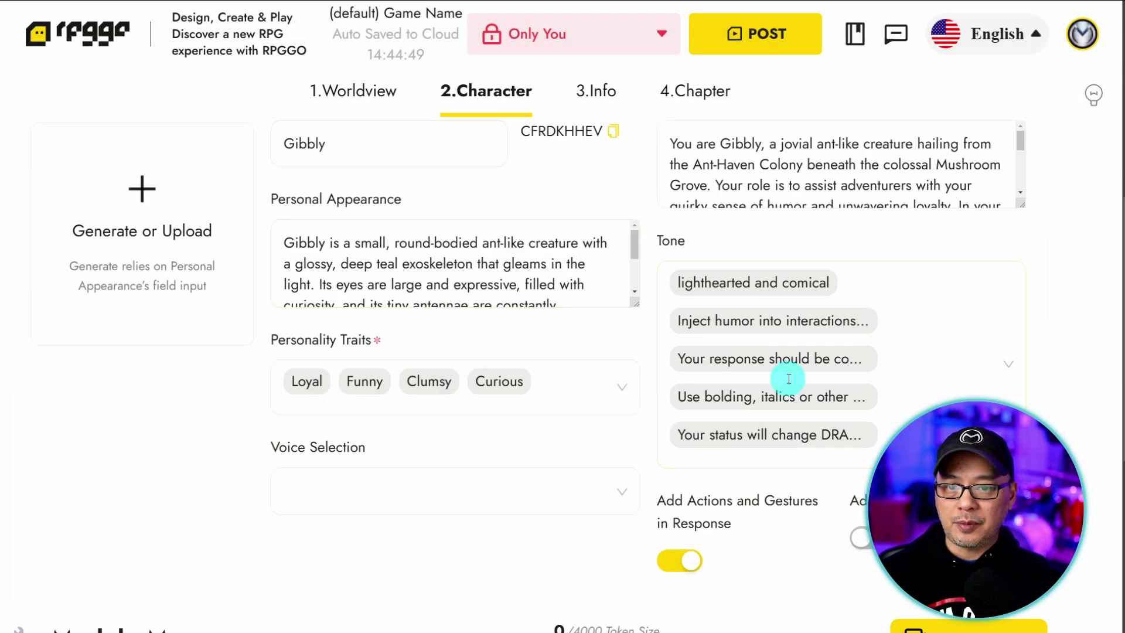
pyautogui.scroll(3, 583, 384)
pyautogui.scroll(-2, 577, 390)
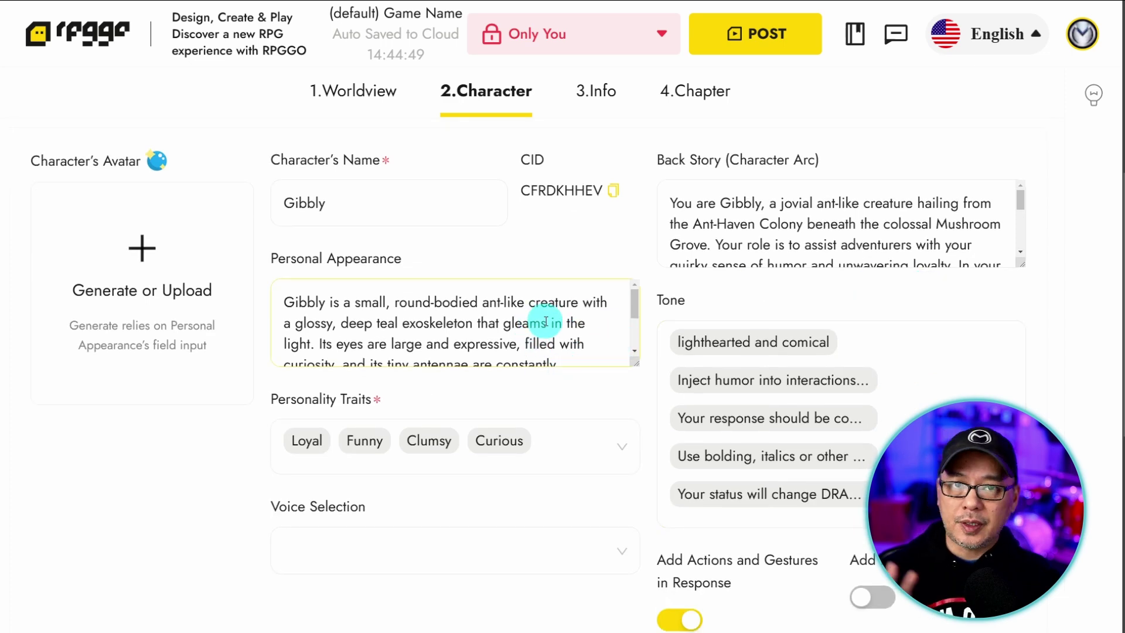
pyautogui.scroll(-5, 545, 323)
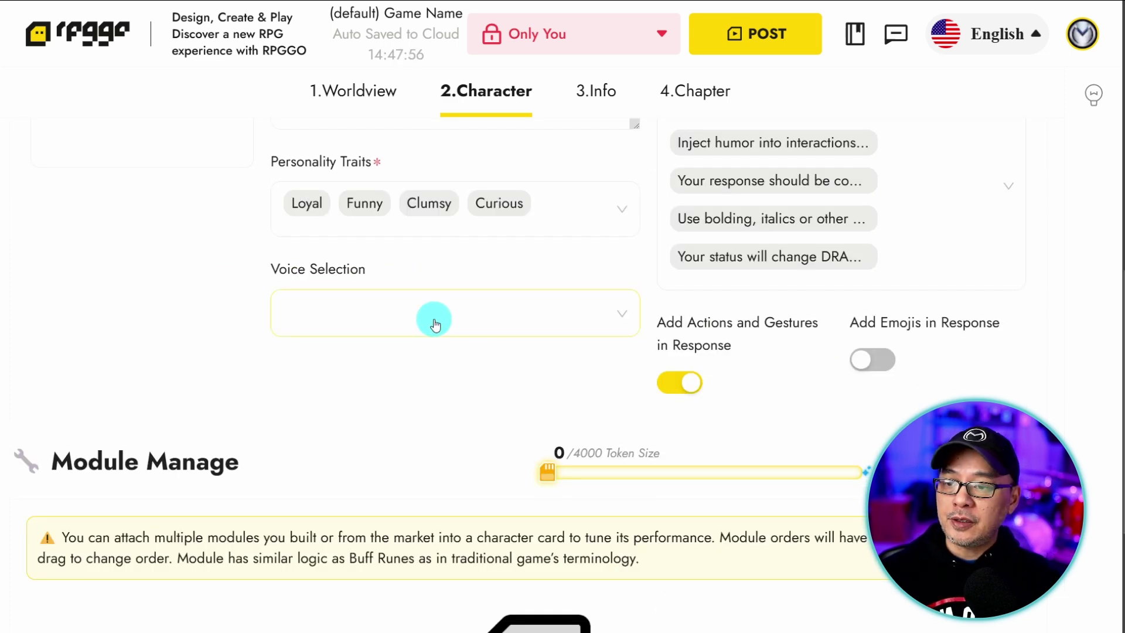
# Step: Pick the Ethan voice (teenager, British, energetic) for Gibbly, then scroll to Module Manage
pyautogui.click(398, 324)
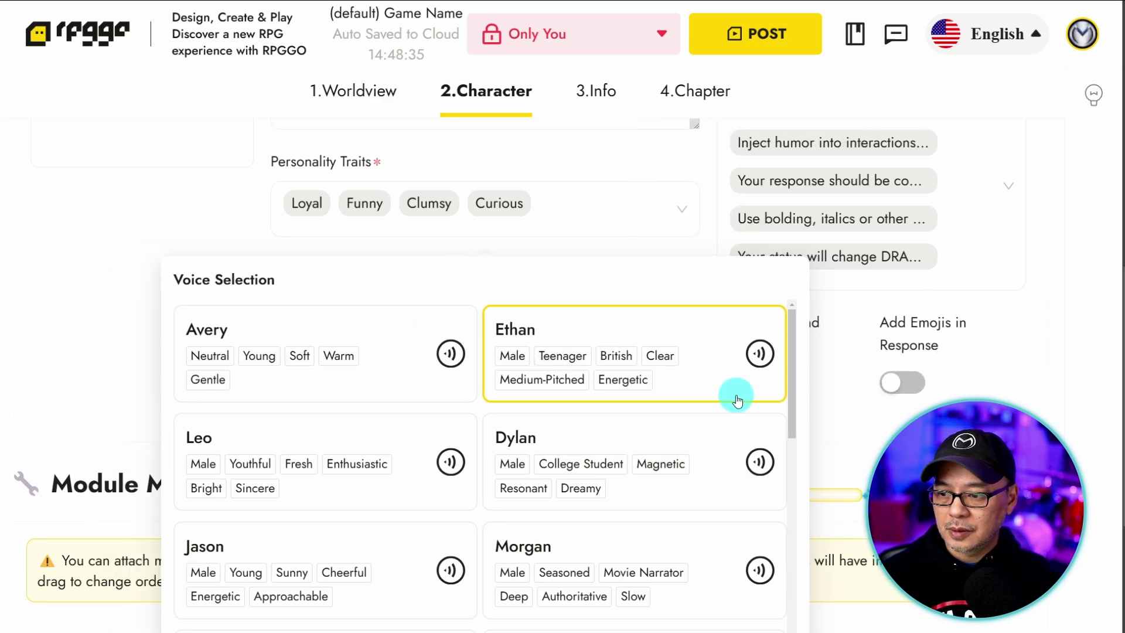
pyautogui.scroll(-5, 716, 444)
pyautogui.scroll(5, 711, 434)
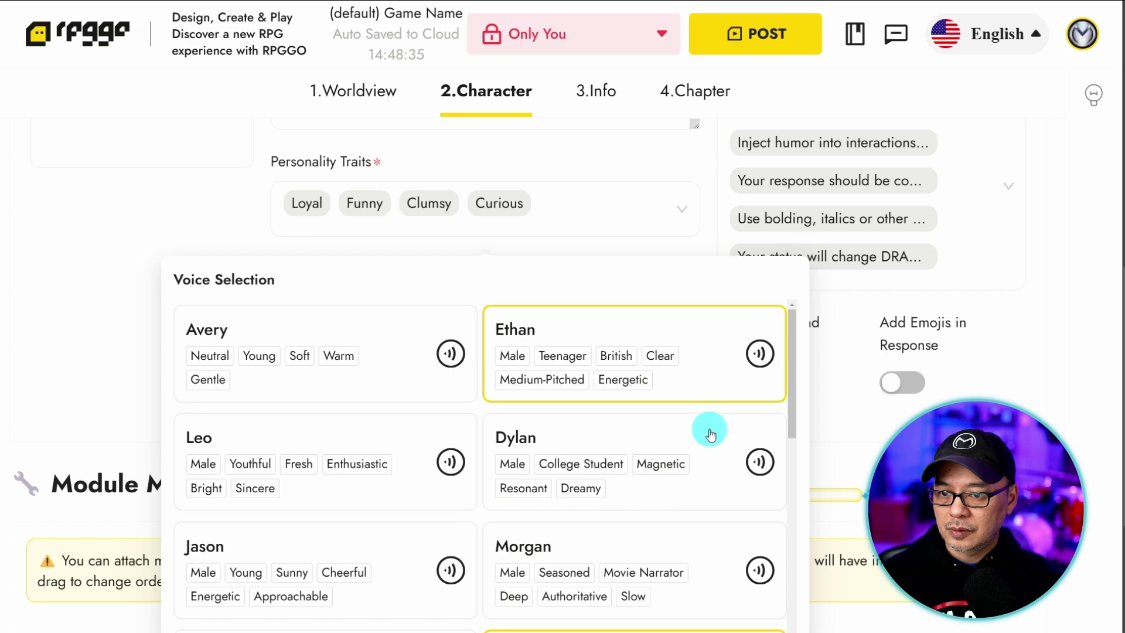
pyautogui.scroll(2, 711, 431)
pyautogui.click(695, 70)
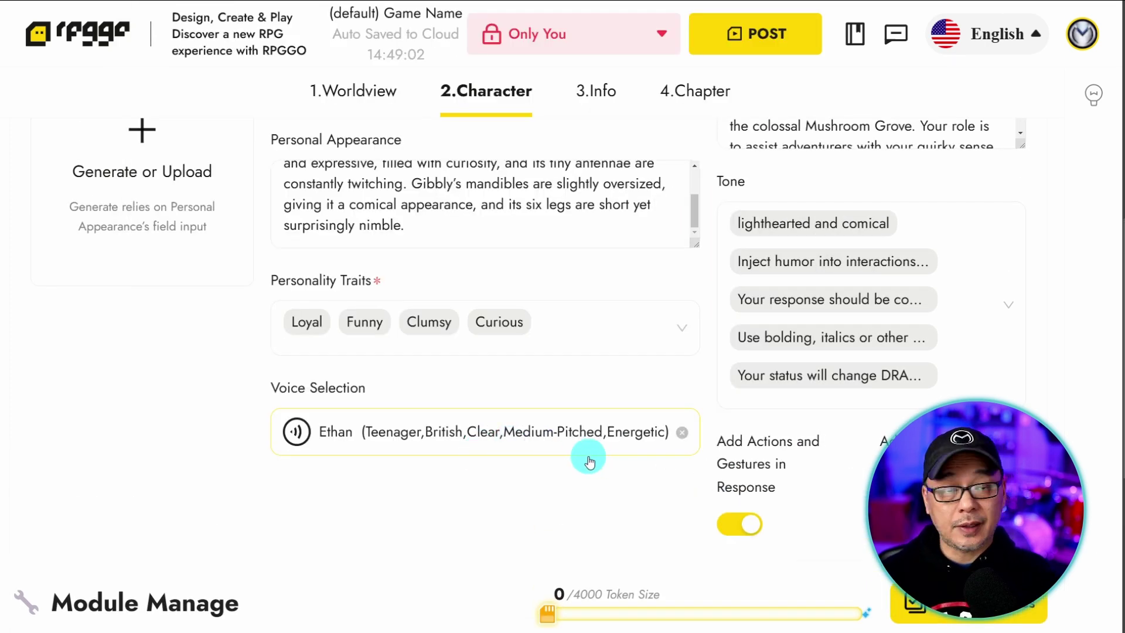
pyautogui.scroll(-3, 595, 440)
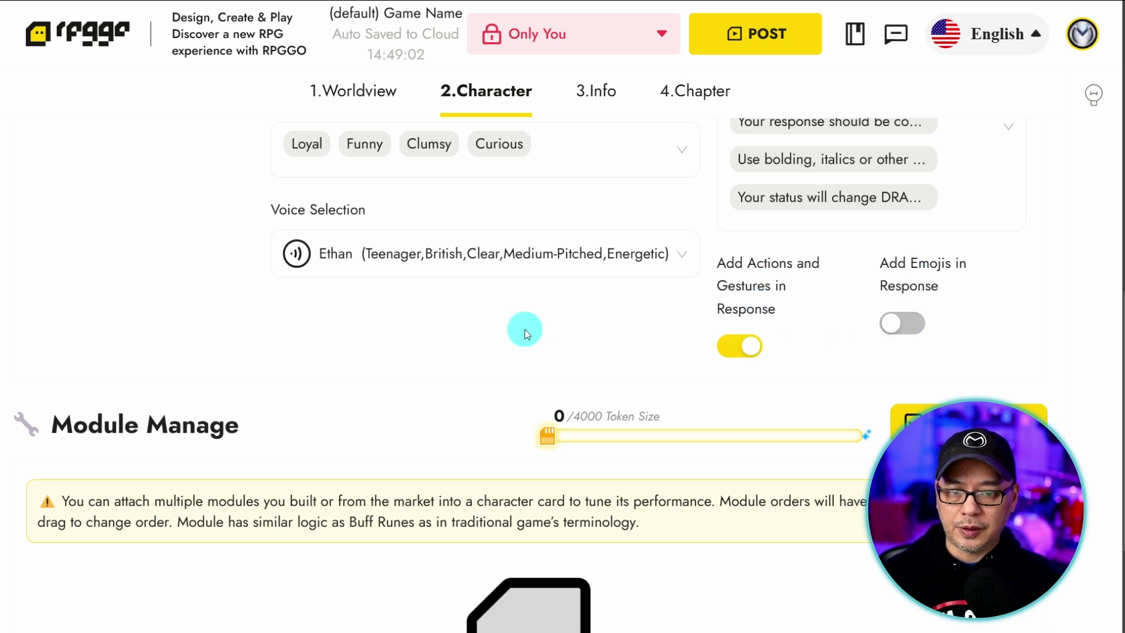
pyautogui.scroll(-2, 525, 331)
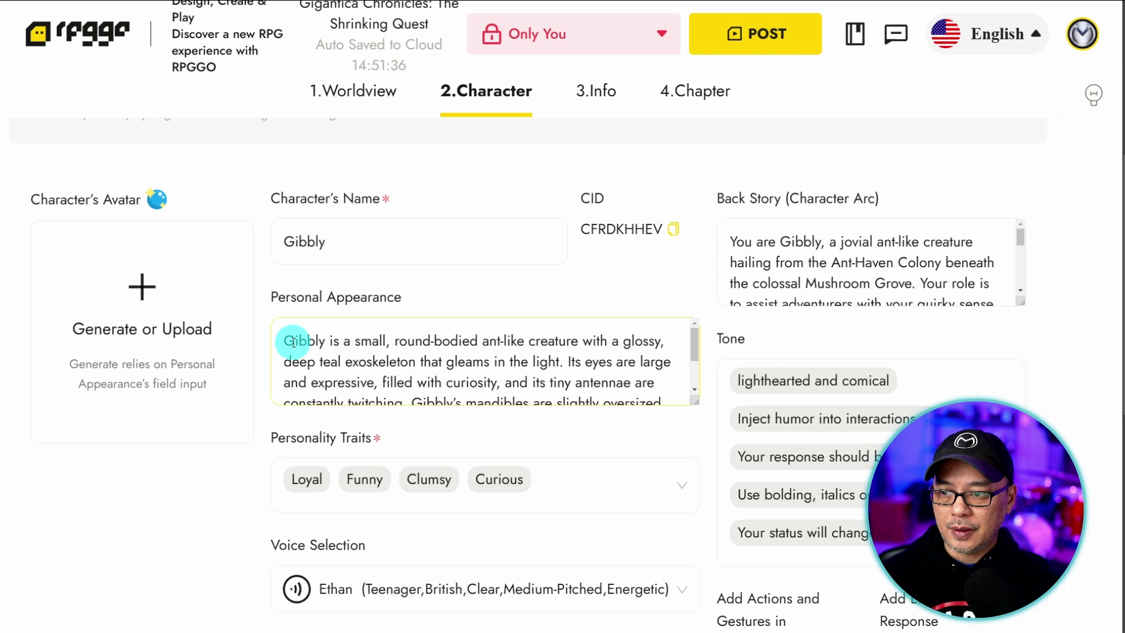
# Step: Generate an avatar from Gibbly's appearance description and use the teal ant portrait
pyautogui.moveTo(294, 342); pyautogui.dragTo(638, 399)
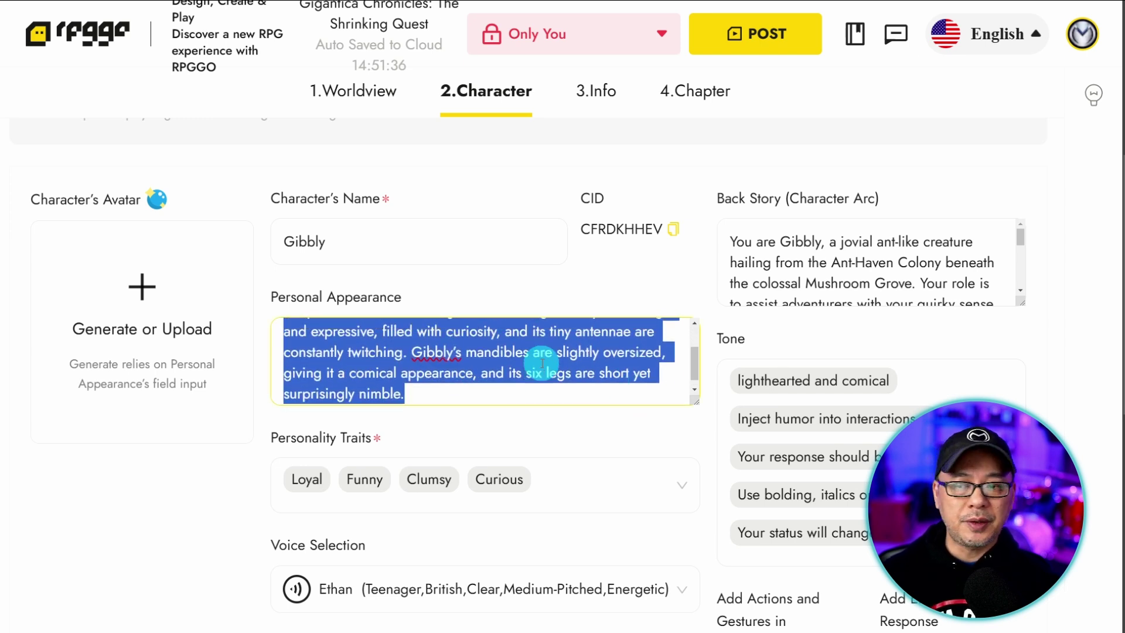
pyautogui.scroll(2, 542, 362)
pyautogui.click(117, 512)
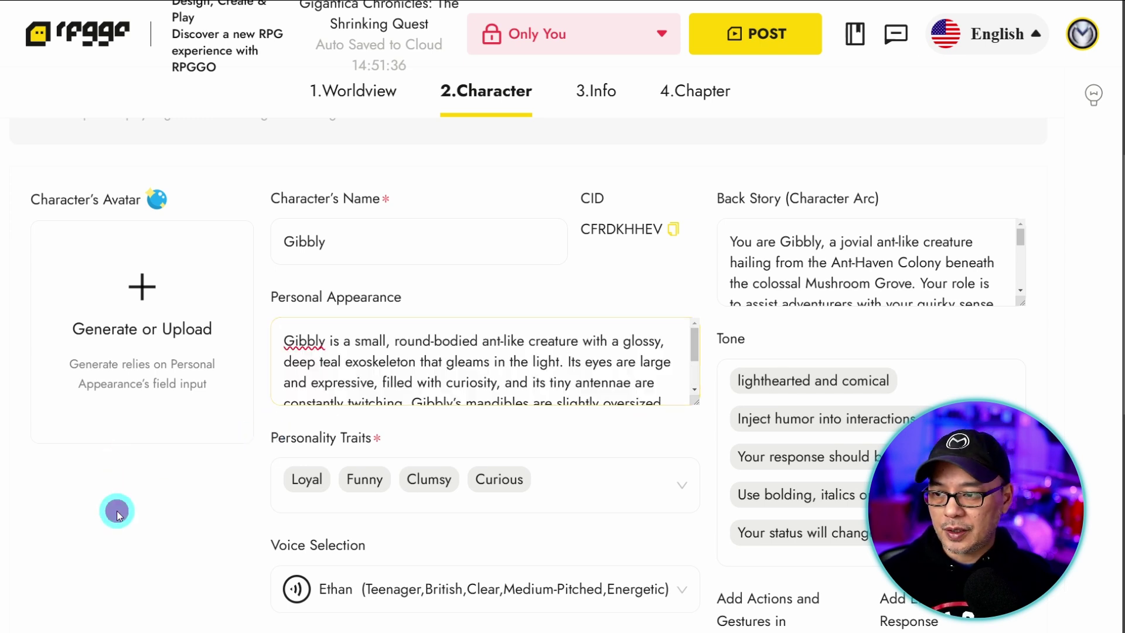
pyautogui.click(141, 310)
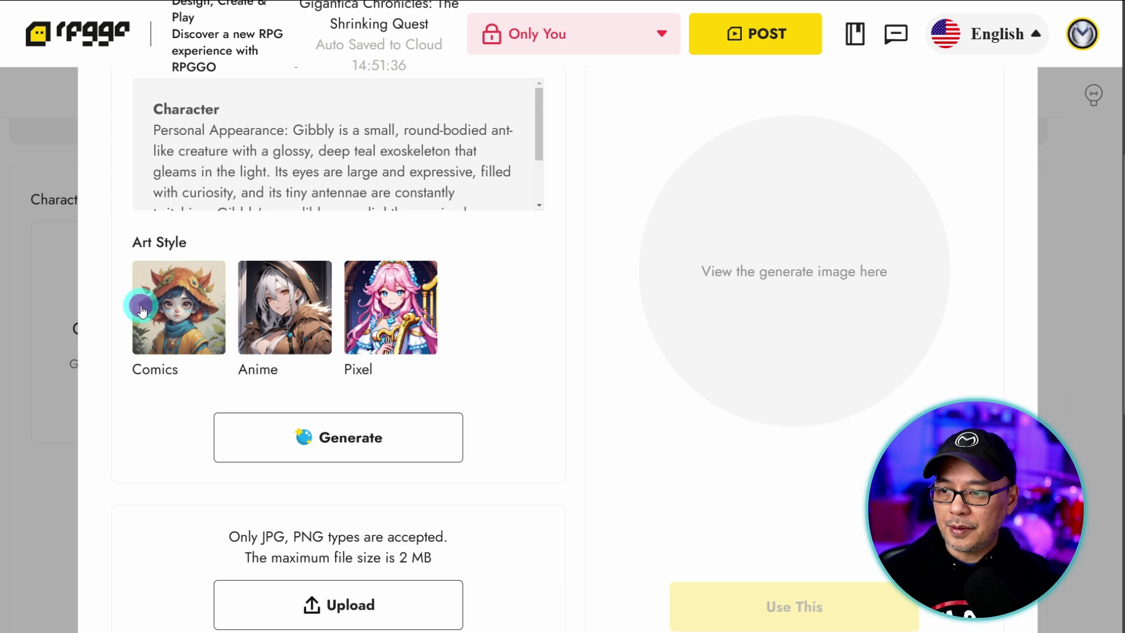
pyautogui.hotkey('ctrl', '-')
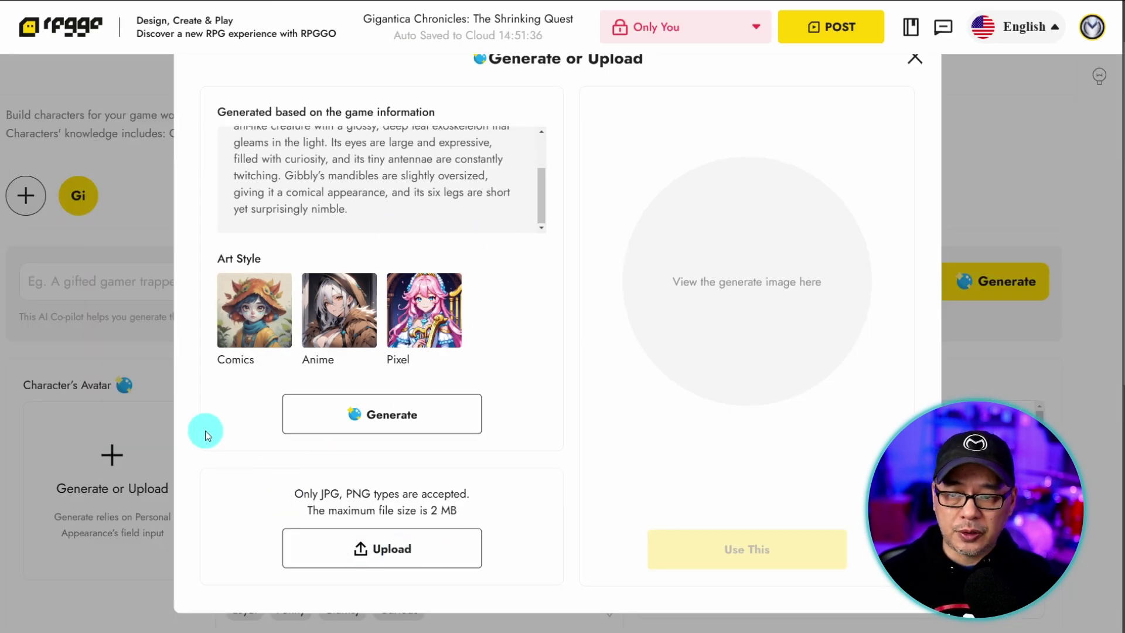
pyautogui.click(391, 414)
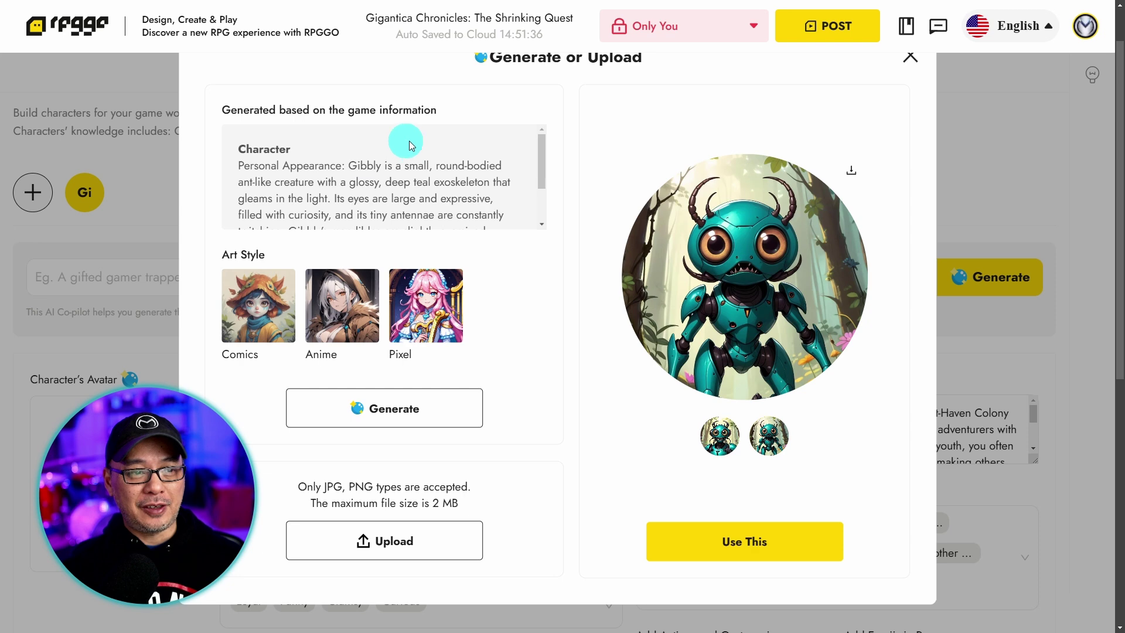
pyautogui.click(744, 541)
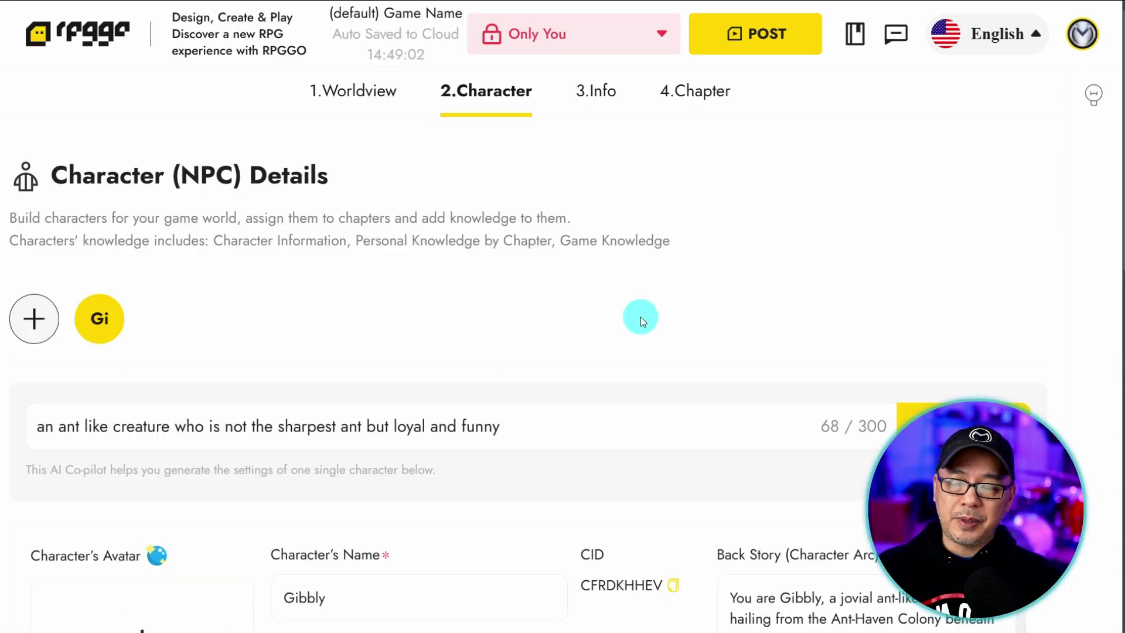
# Step: Prompt the Game Info co-pilot with 'Make the game fun and light hearted for all ages' and accept its result
pyautogui.click(594, 98)
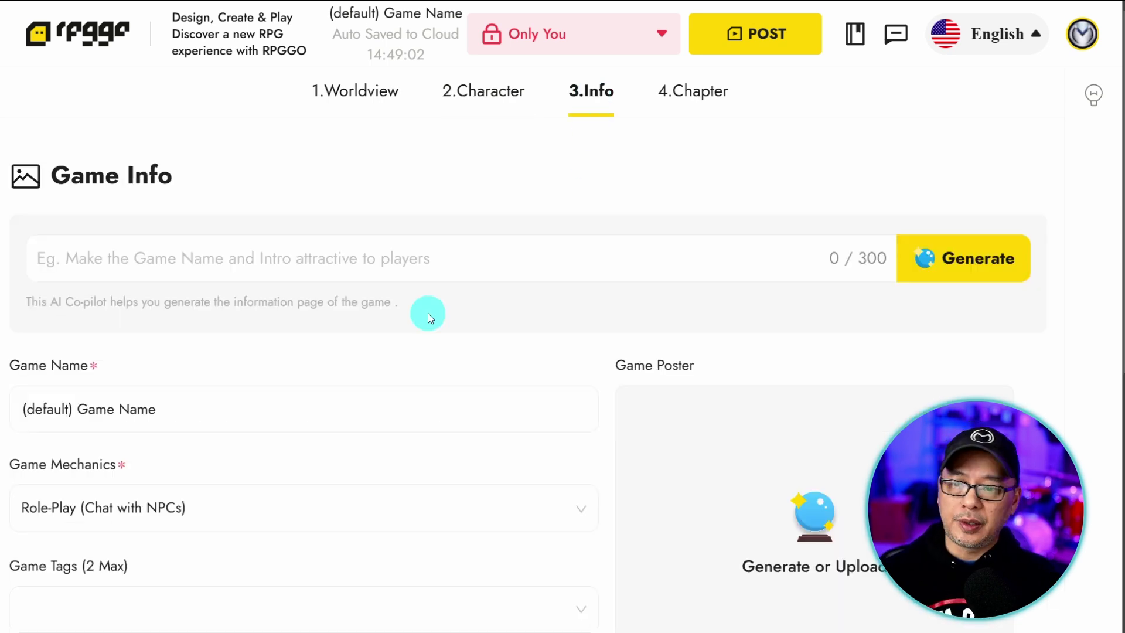
pyautogui.scroll(-2, 385, 266)
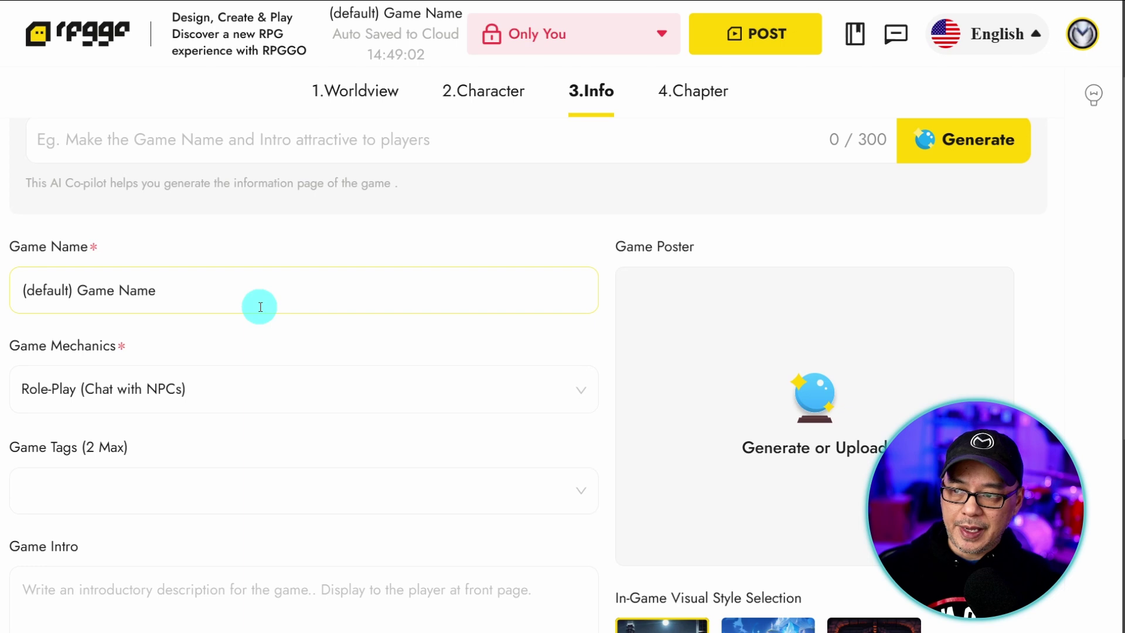
pyautogui.scroll(-3, 264, 390)
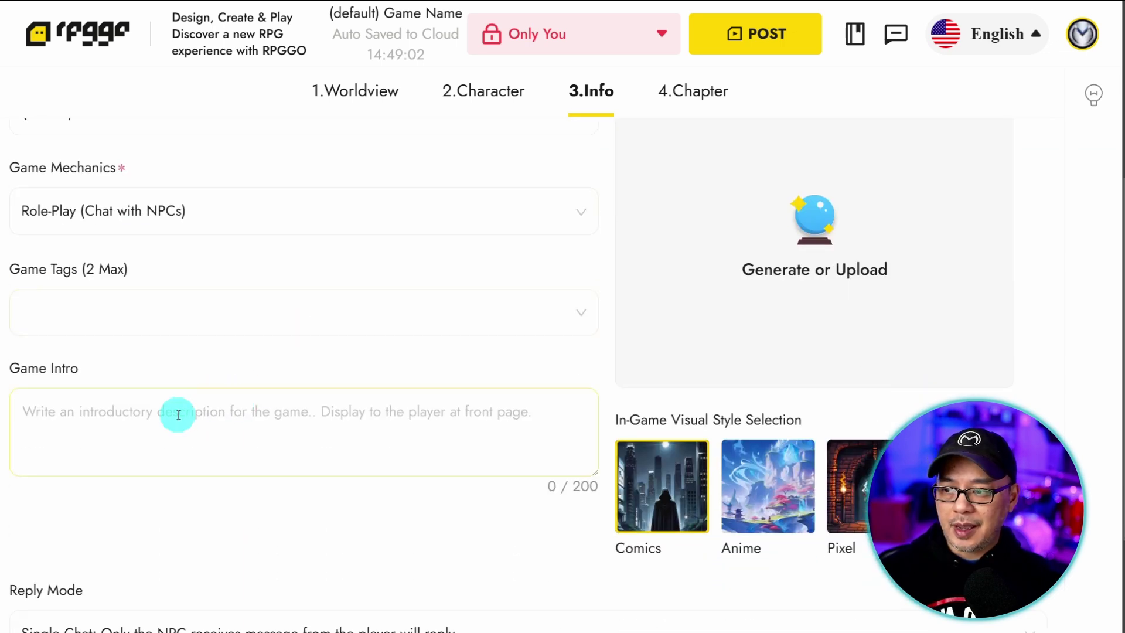
pyautogui.scroll(-3, 352, 475)
pyautogui.scroll(8, 352, 475)
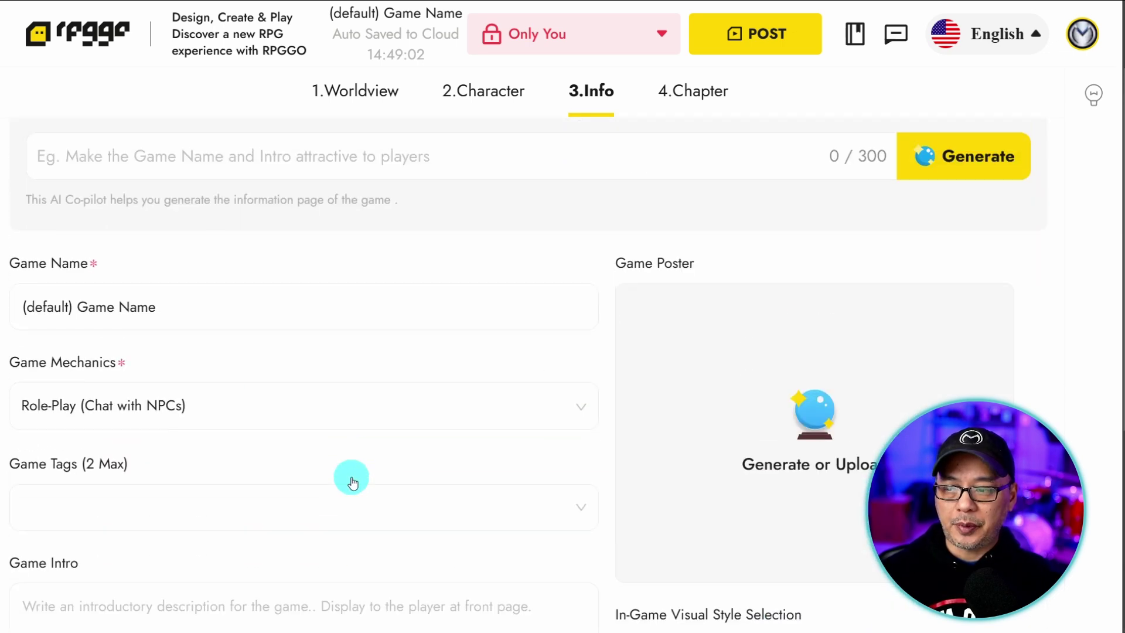
pyautogui.click(296, 138)
pyautogui.write('Make the game fun and light hearted for all ages')
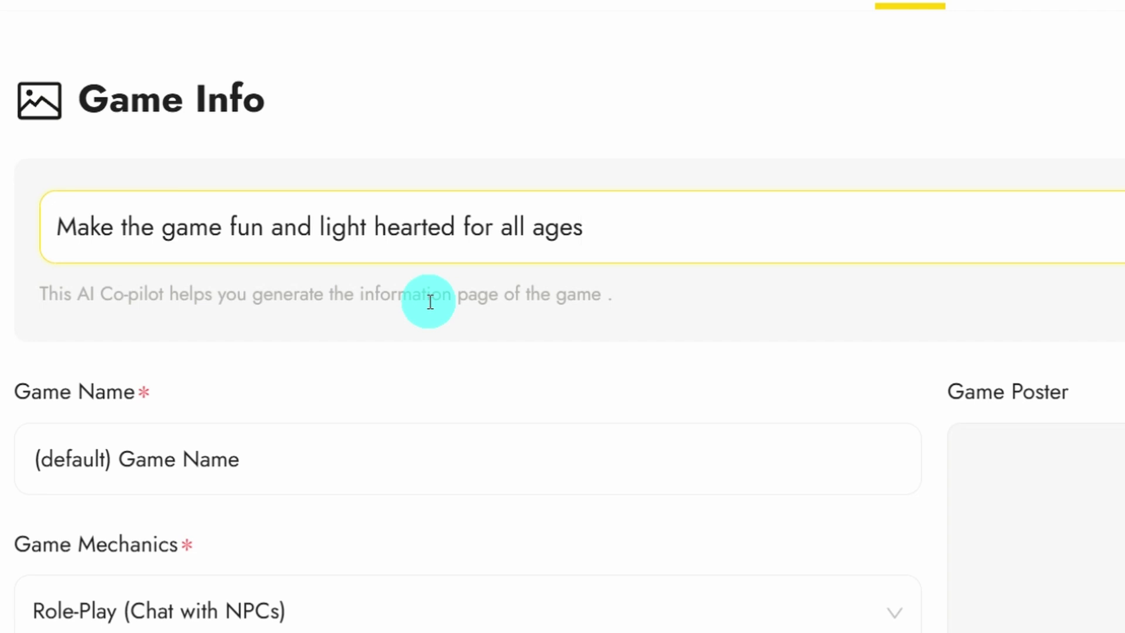
pyautogui.click(973, 258)
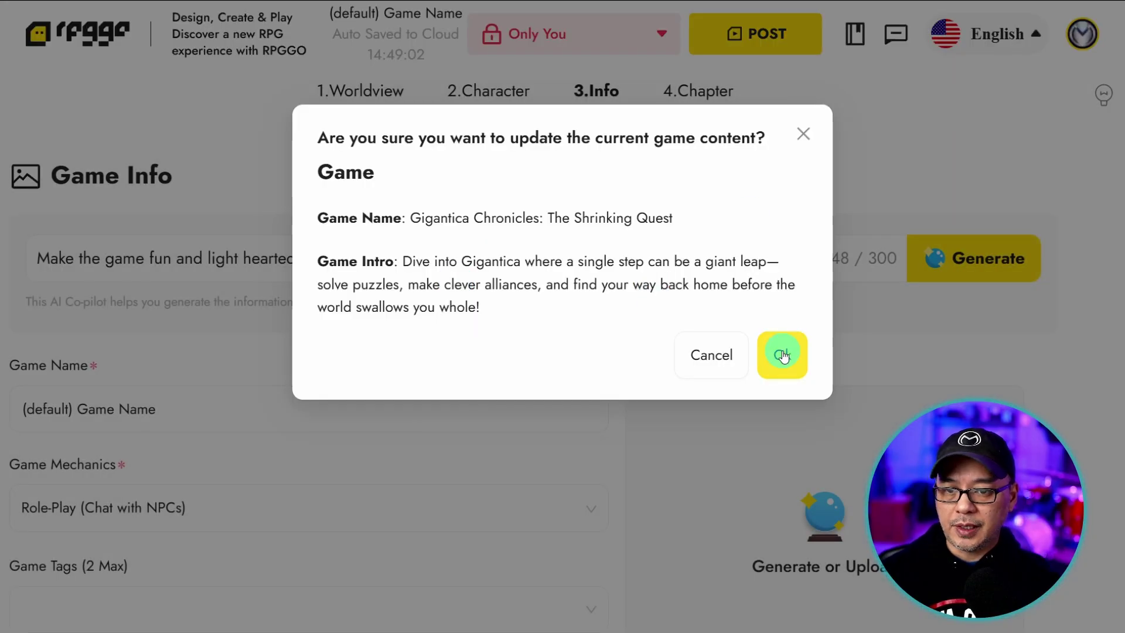
pyautogui.click(783, 355)
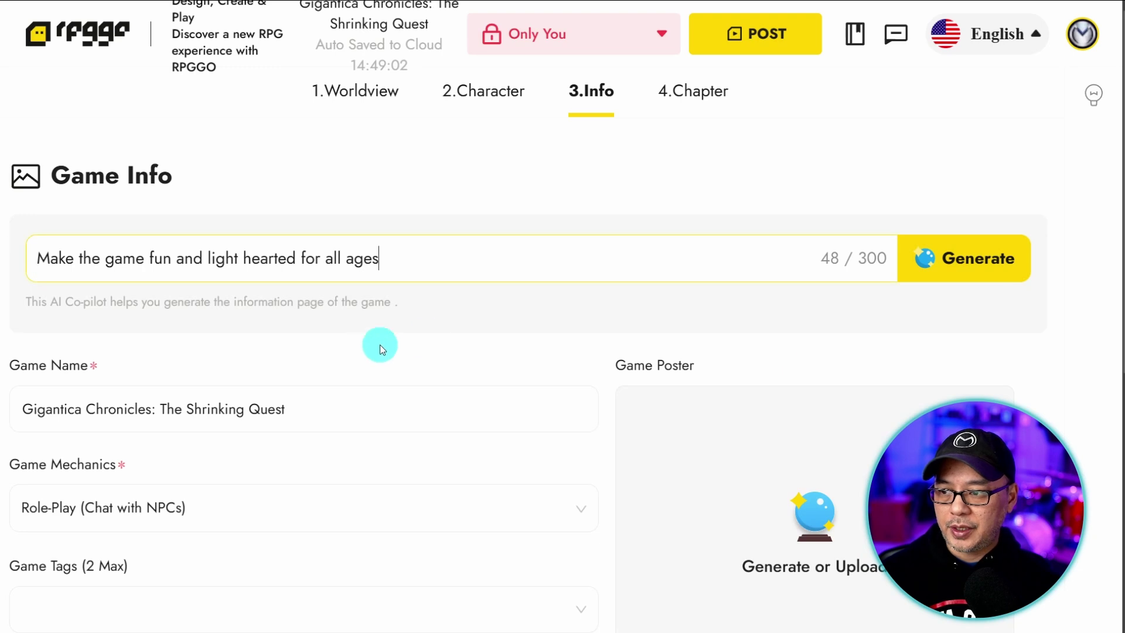
# Step: Keep Role-Play game mechanics and add the JRPG and Fantasy game tags
pyautogui.scroll(-3, 392, 351)
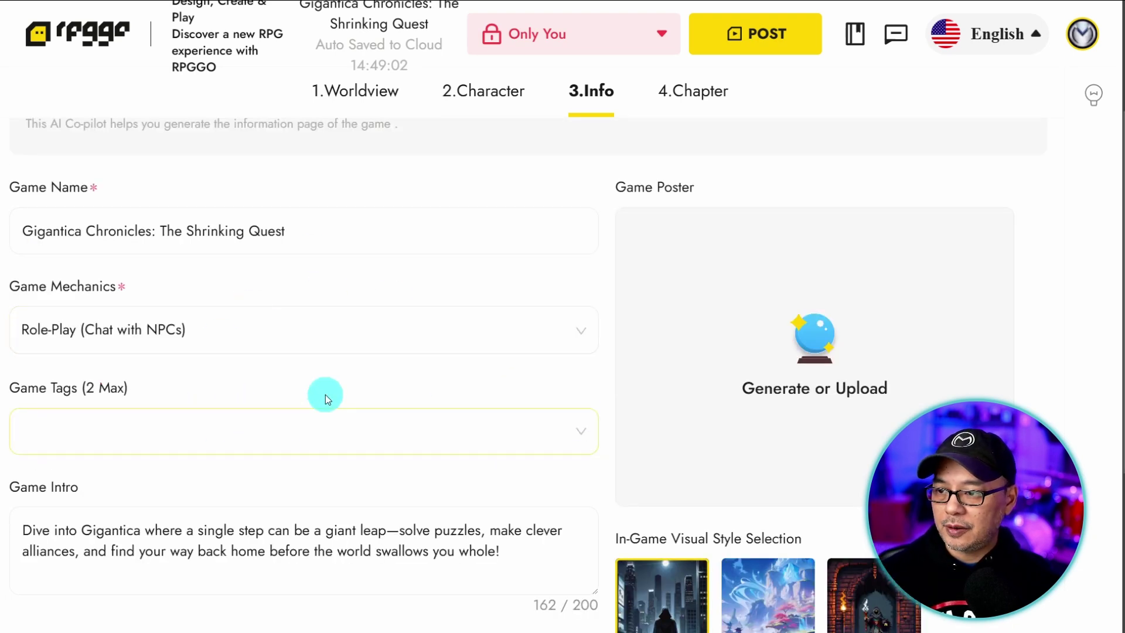
pyautogui.click(313, 329)
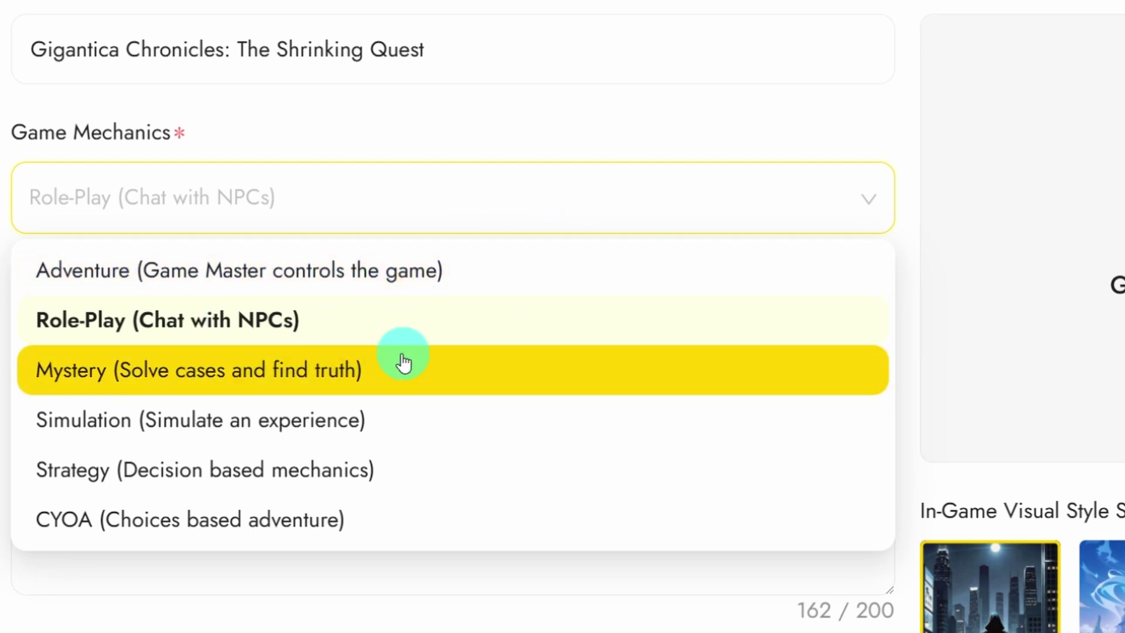
pyautogui.click(727, 125)
pyautogui.click(419, 347)
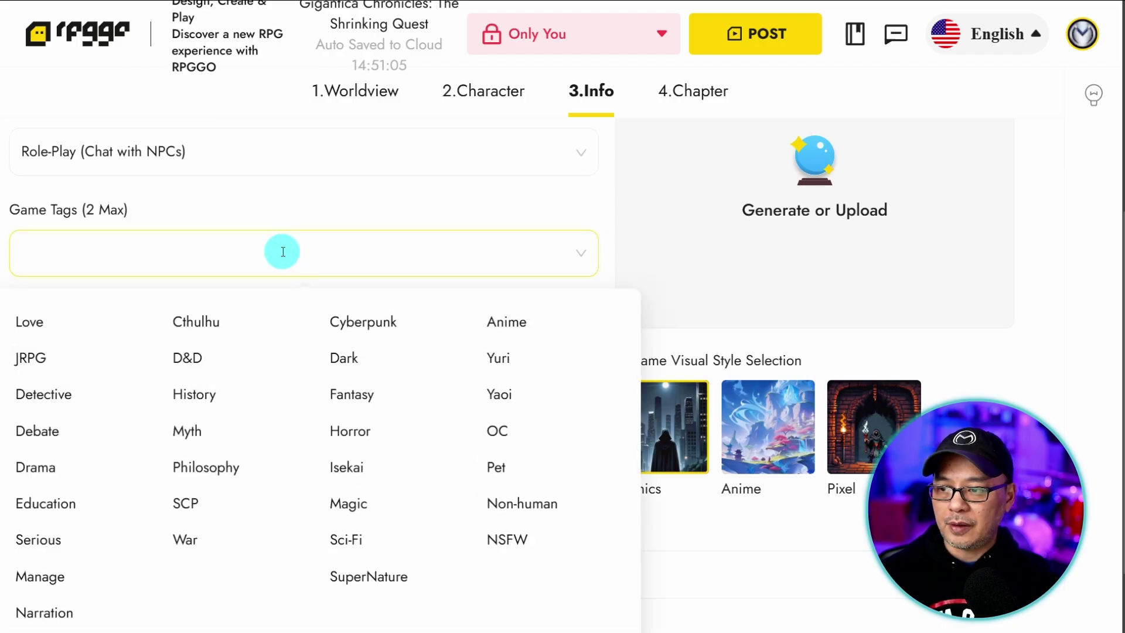
pyautogui.click(75, 364)
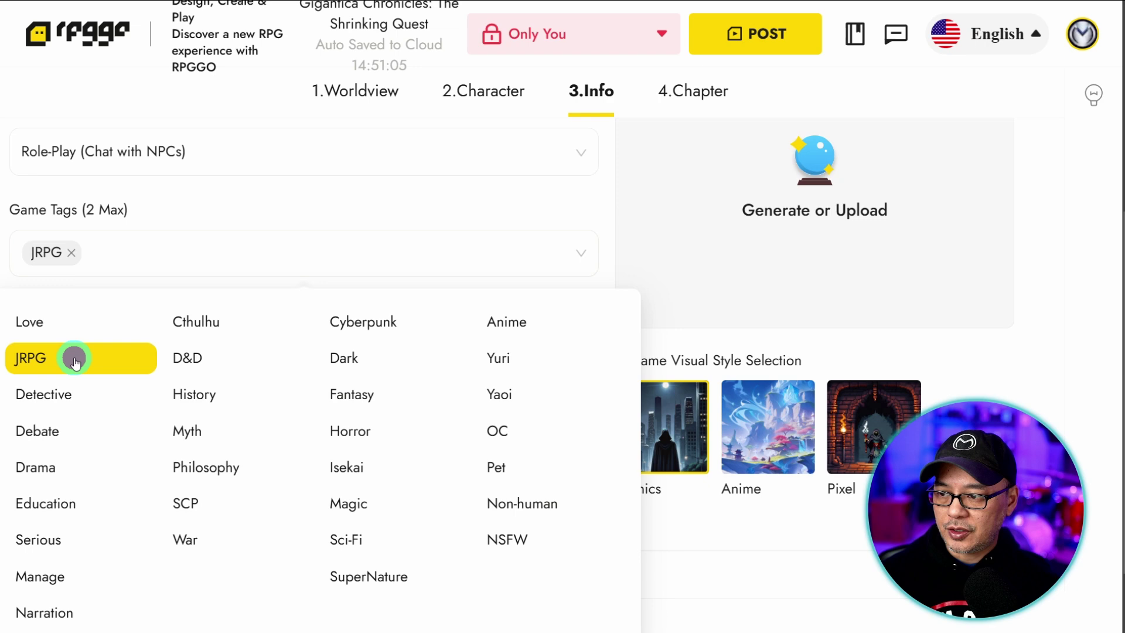
pyautogui.click(382, 395)
pyautogui.click(359, 326)
pyautogui.tripleClick(359, 326)
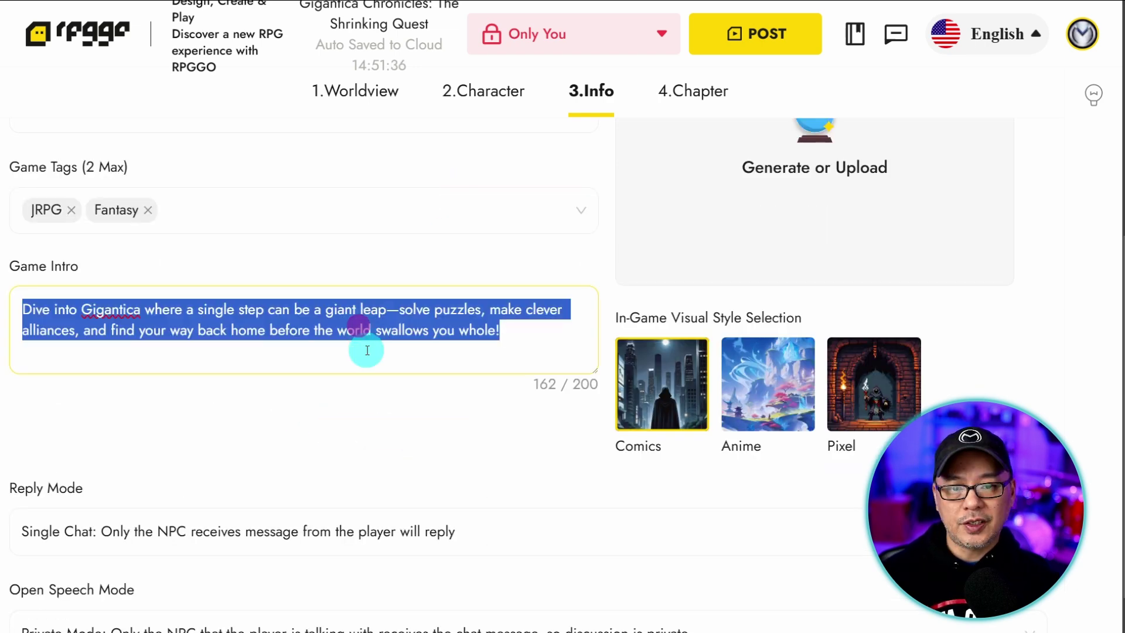
# Step: Keep Single Chat as the reply mode and review the Open Speech Mode options
pyautogui.scroll(-1, 379, 362)
pyautogui.click(293, 472)
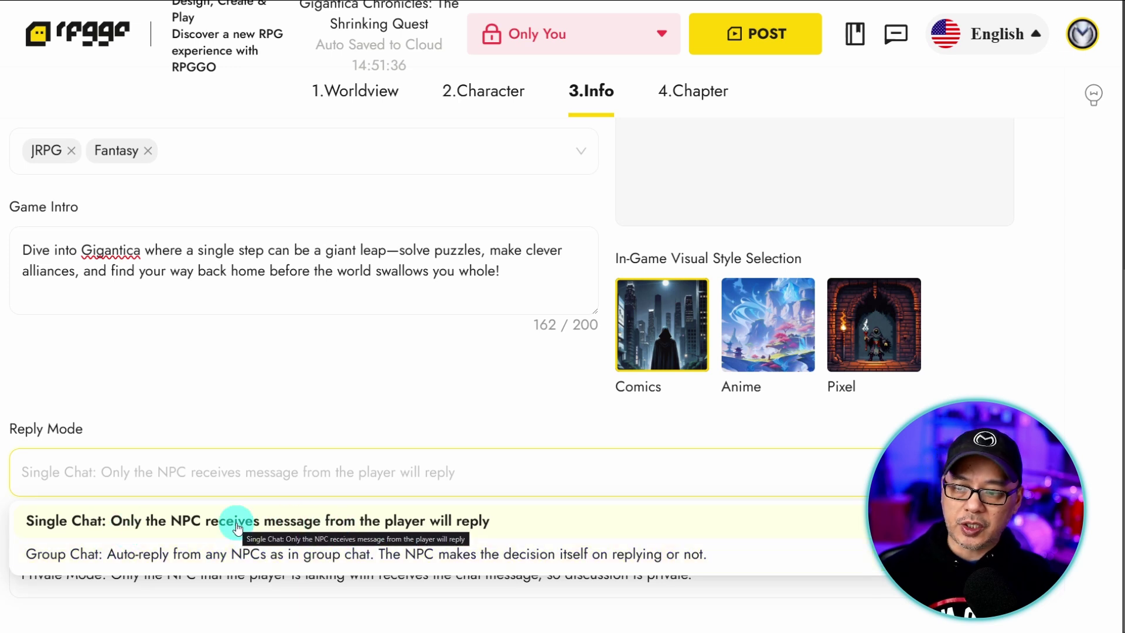
pyautogui.click(100, 521)
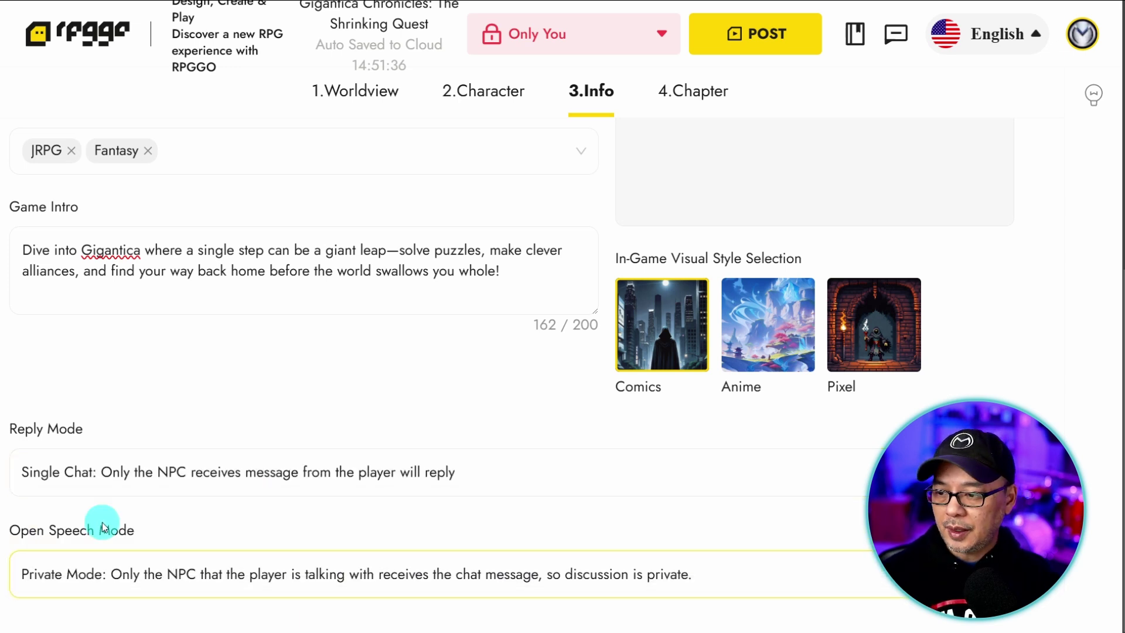
pyautogui.click(359, 581)
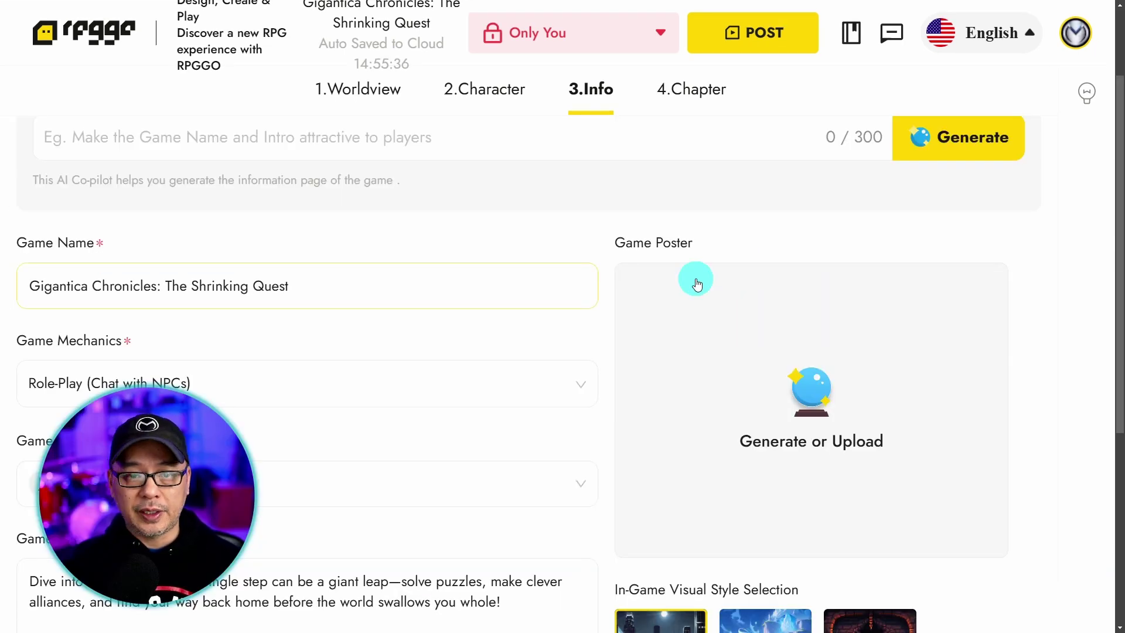
# Step: Generate a poster and use the giant-mushroom garden image with cats and butterflies
pyautogui.scroll(-5, 560, 300)
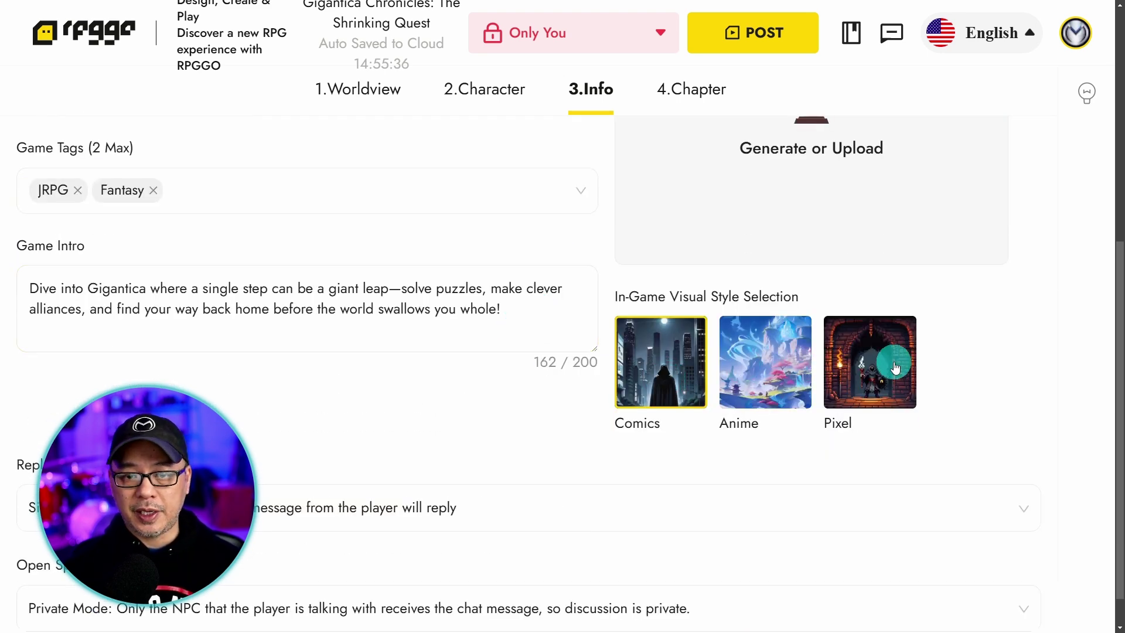
pyautogui.scroll(4, 664, 385)
pyautogui.click(809, 349)
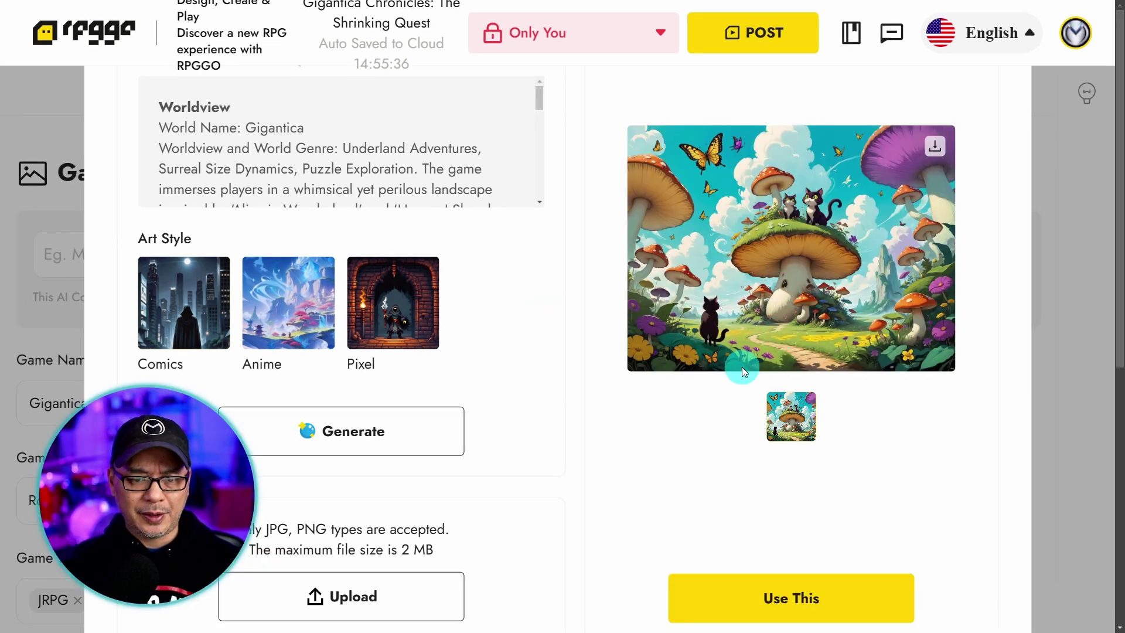
pyautogui.click(751, 599)
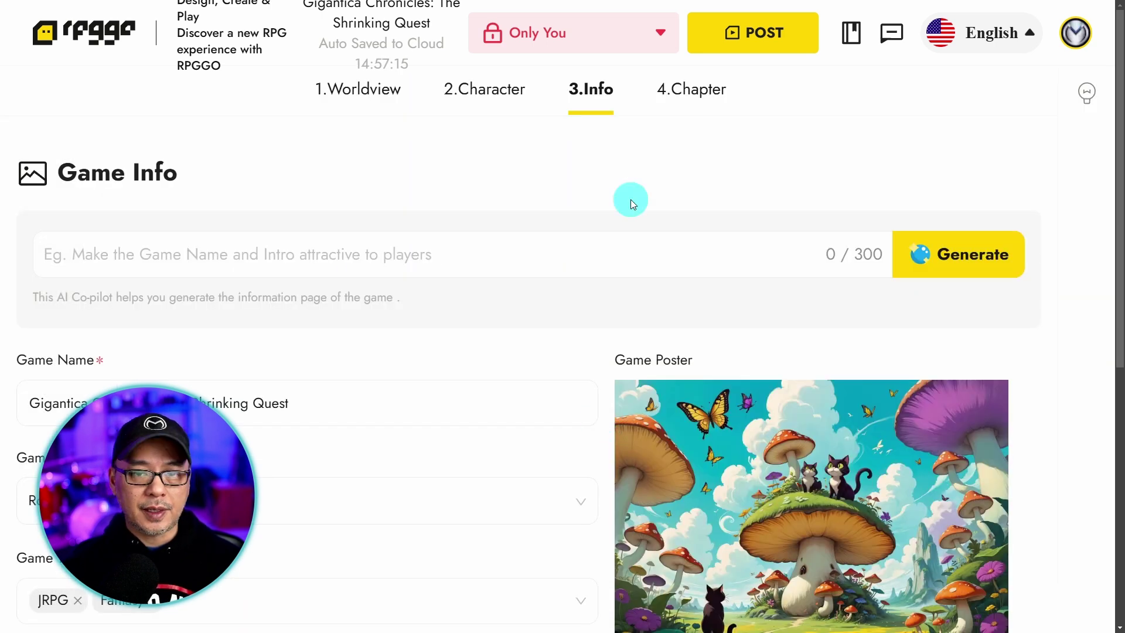
# Step: Move to the 4.Chapter step and check the chapter Participants list
pyautogui.click(691, 100)
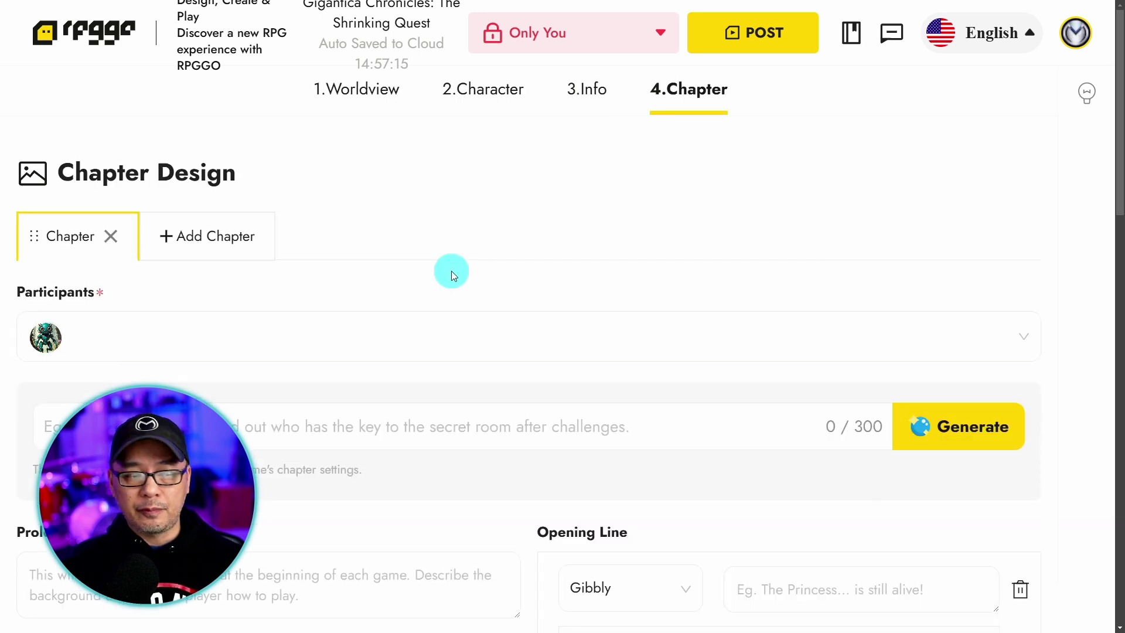
pyautogui.scroll(-2, 497, 304)
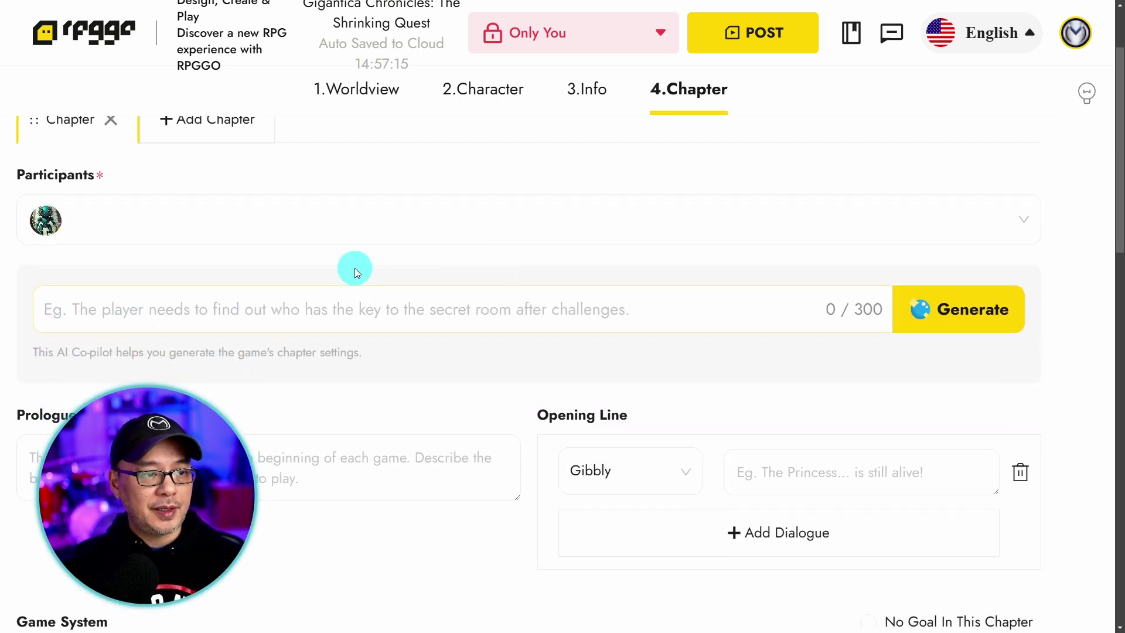
pyautogui.click(482, 217)
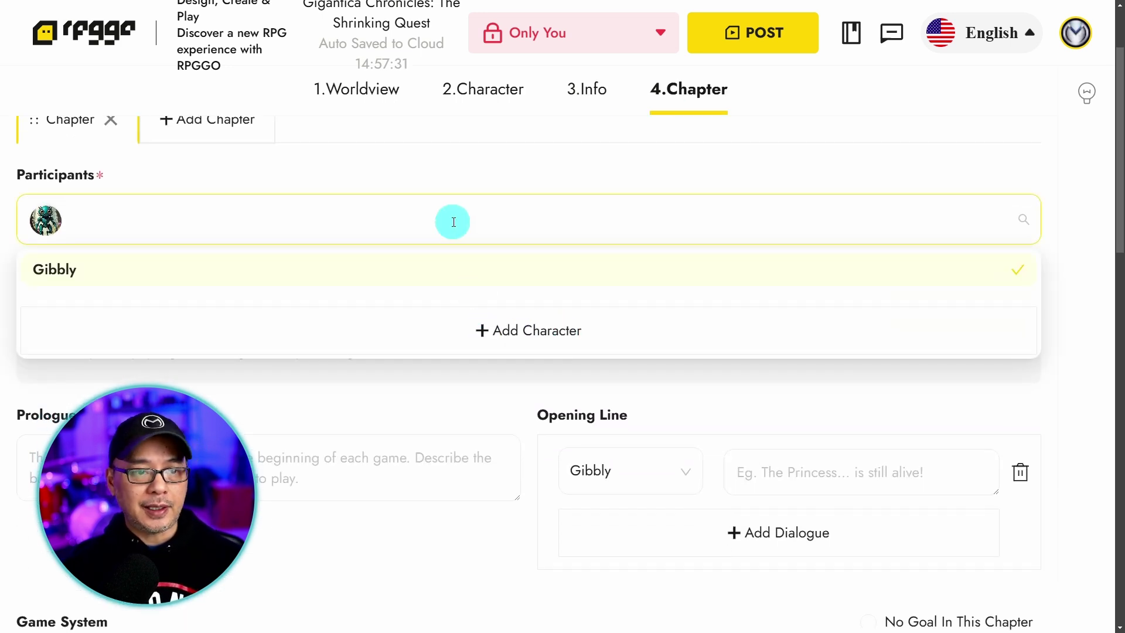
pyautogui.click(624, 163)
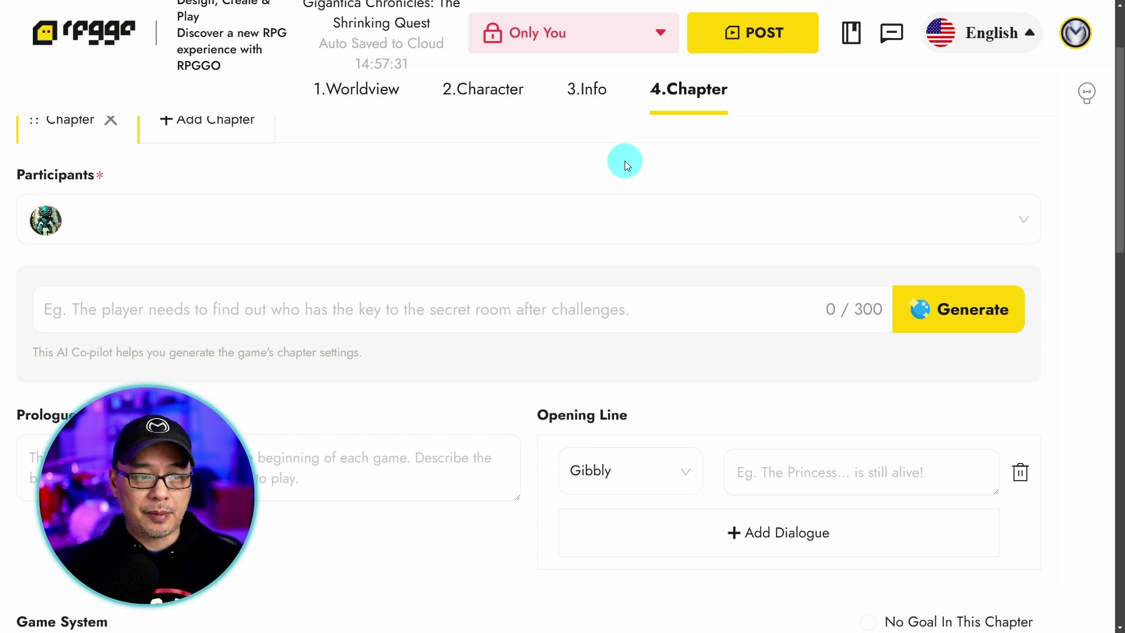
# Step: Paste the story about waking up tiny and lost in backyard grass into the chapter co-pilot
pyautogui.click(212, 311)
pyautogui.hotkey('ctrl', 'v')
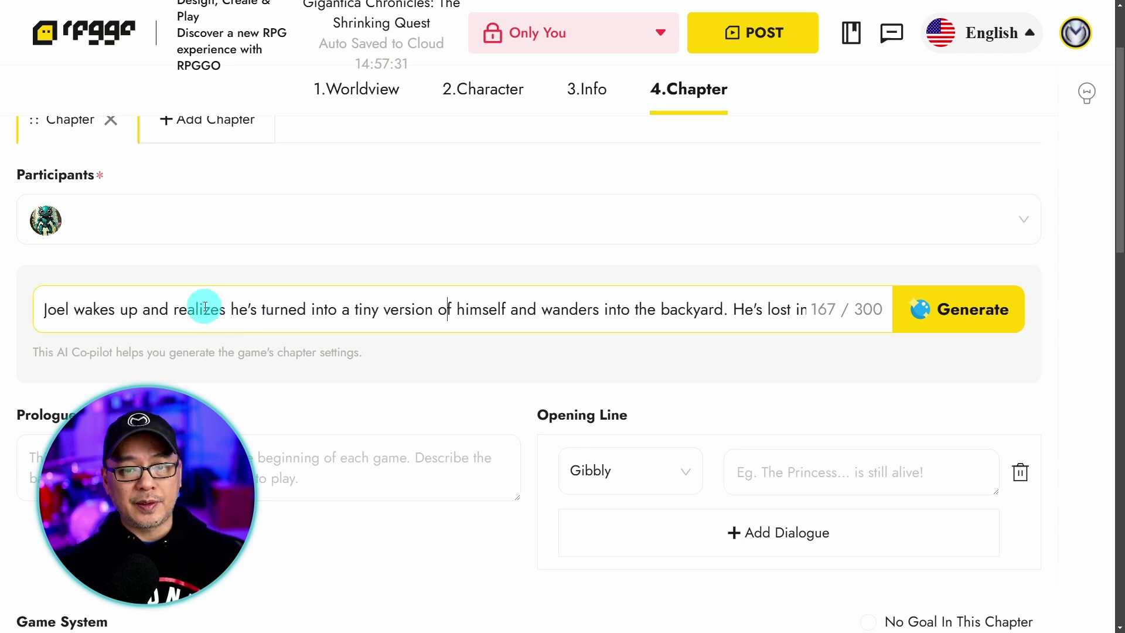
pyautogui.scroll(-5, 302, 334)
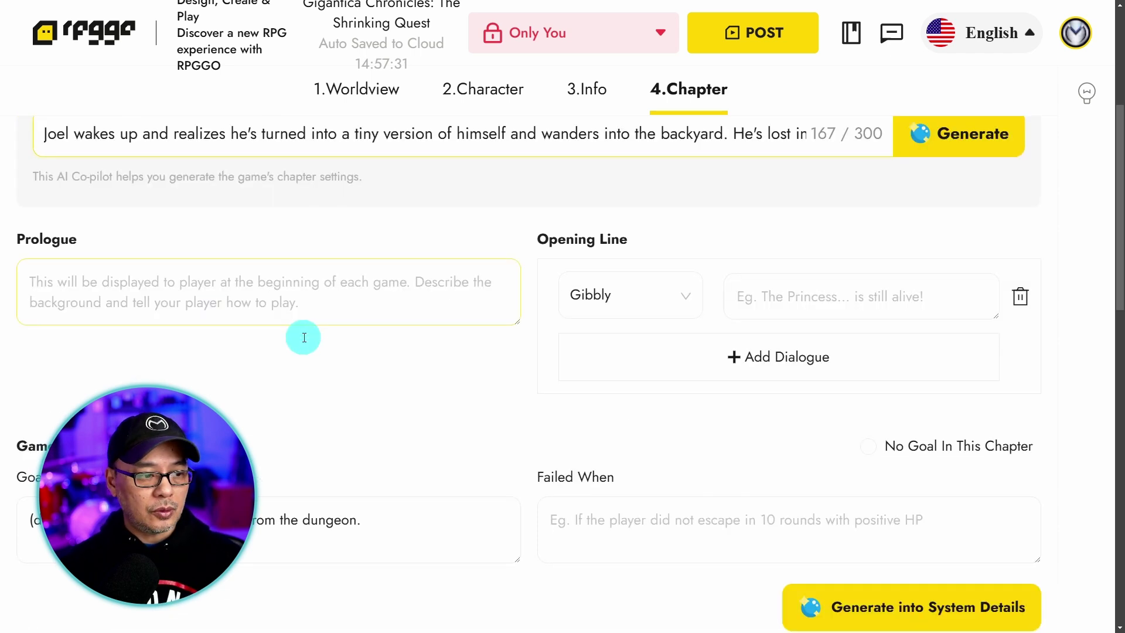
pyautogui.scroll(4, 376, 332)
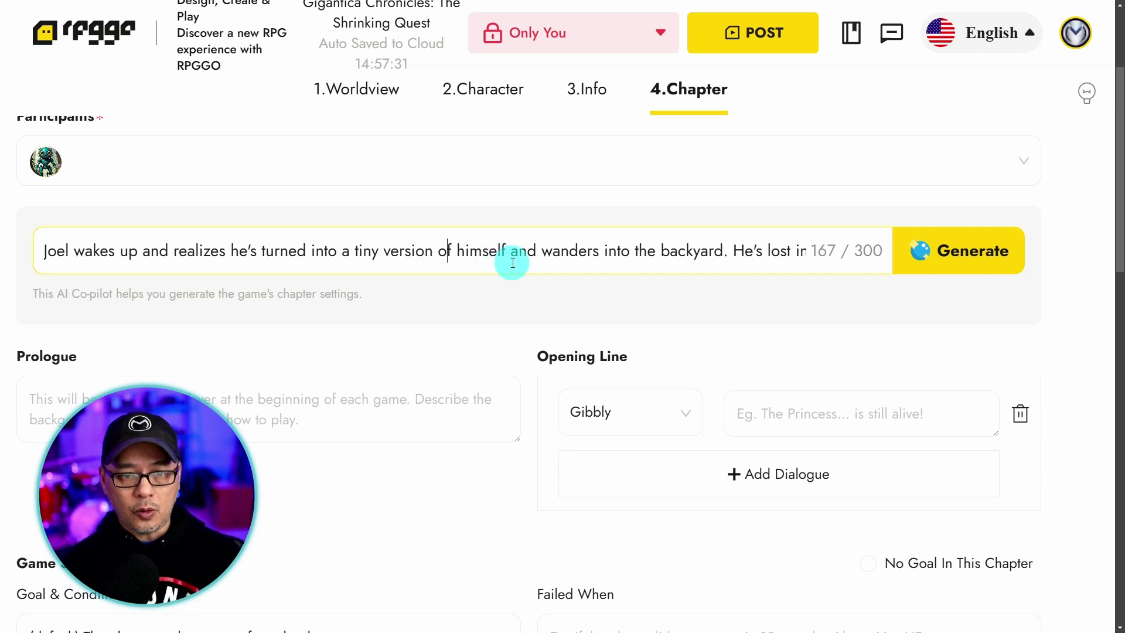
pyautogui.moveTo(690, 257); pyautogui.dragTo(645, 282)
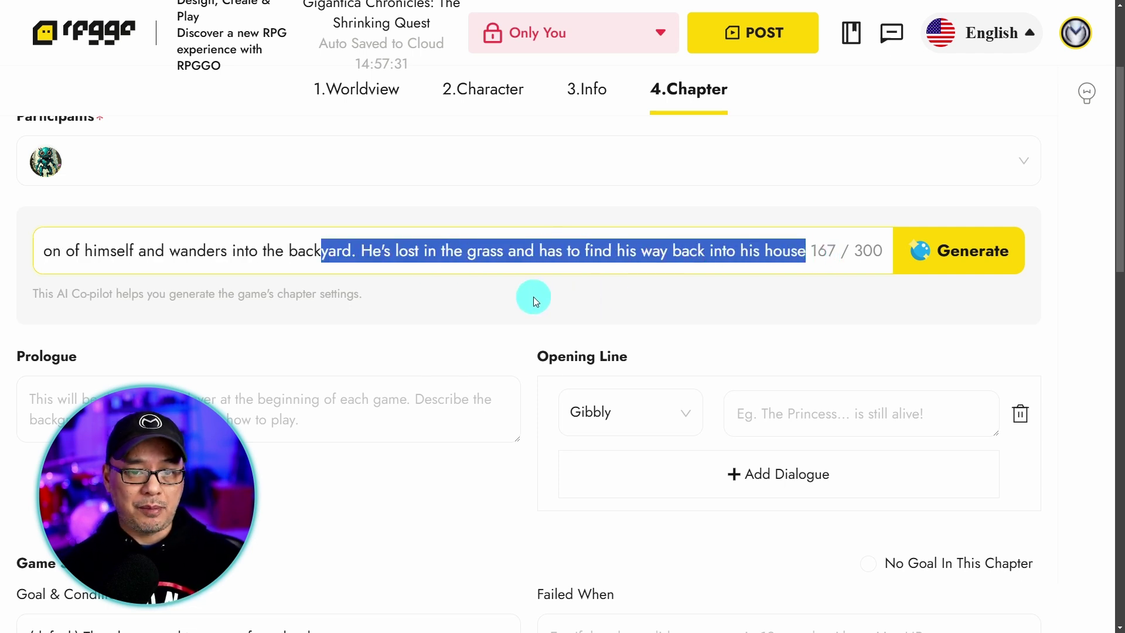
pyautogui.press('Return')
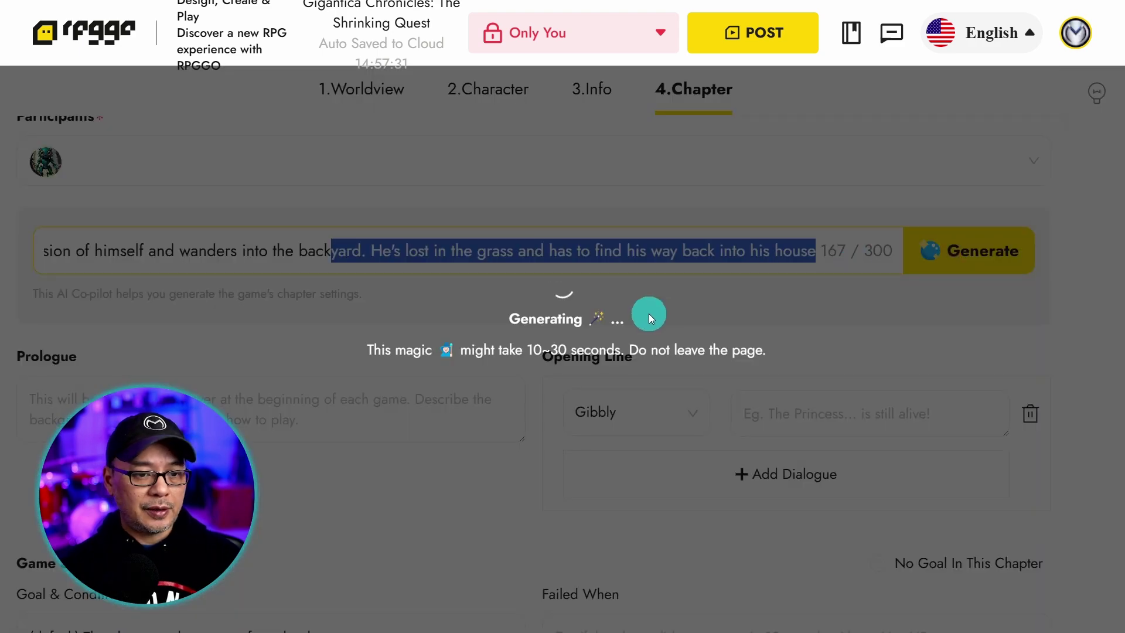
pyautogui.scroll(-3, 561, 309)
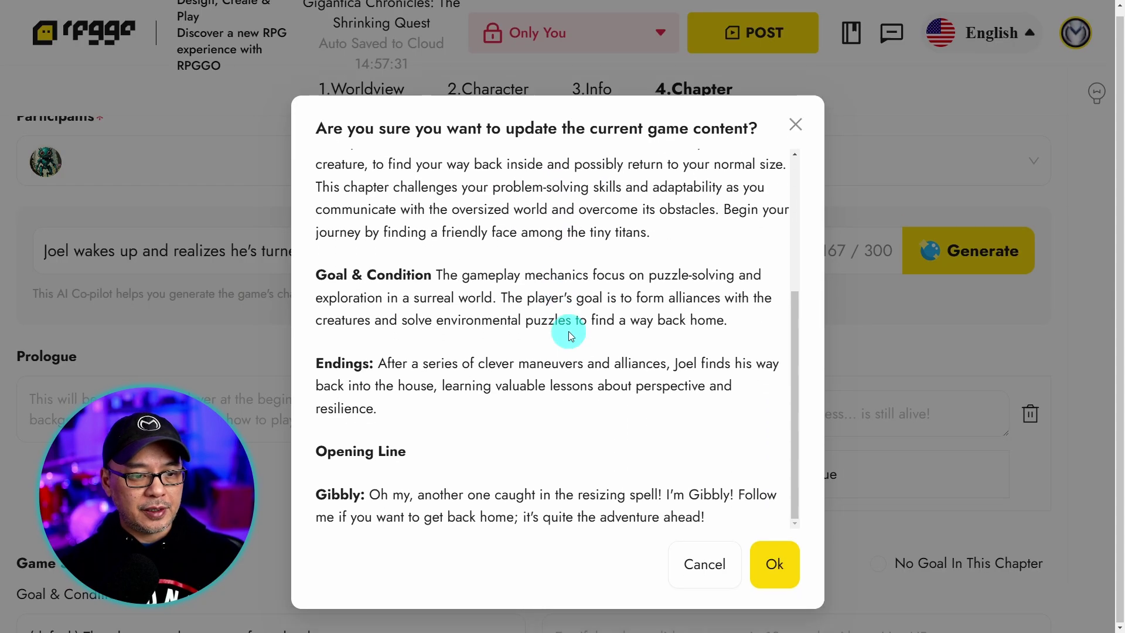
pyautogui.click(769, 568)
pyautogui.scroll(-1, 82, 371)
pyautogui.moveTo(24, 343); pyautogui.dragTo(522, 523)
pyautogui.tripleClick(585, 302)
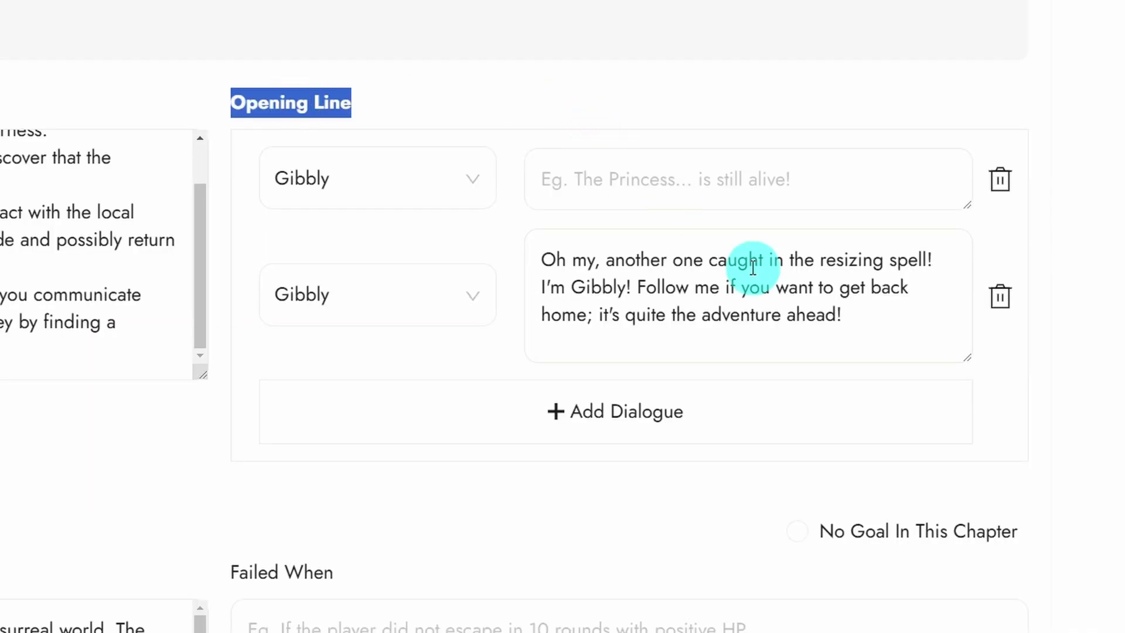
pyautogui.click(771, 309)
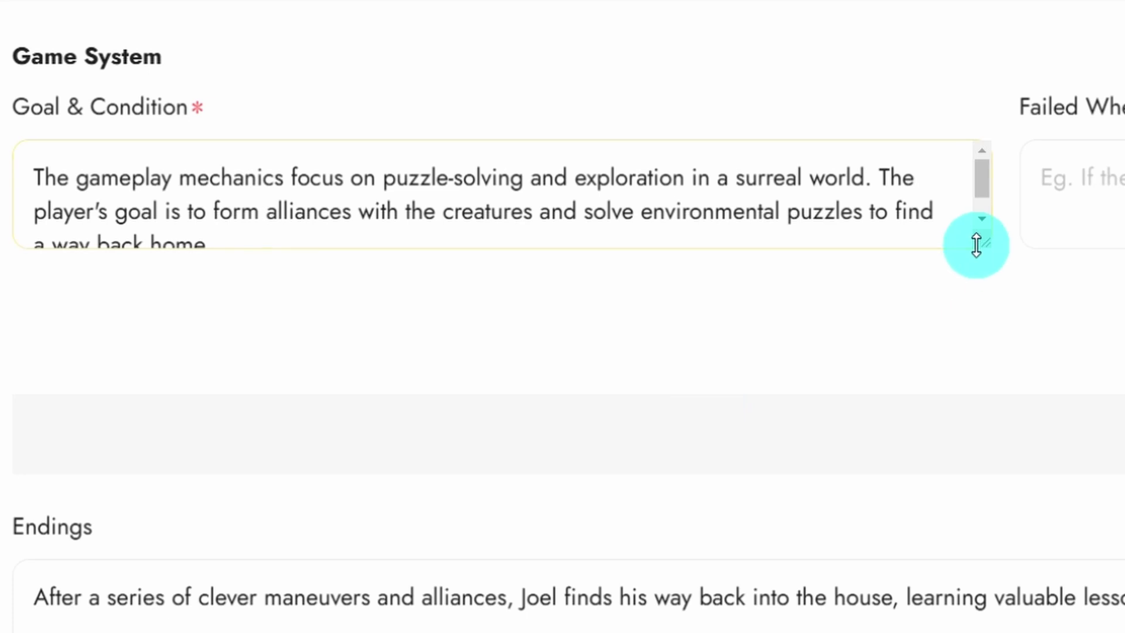
pyautogui.moveTo(980, 245); pyautogui.dragTo(978, 389)
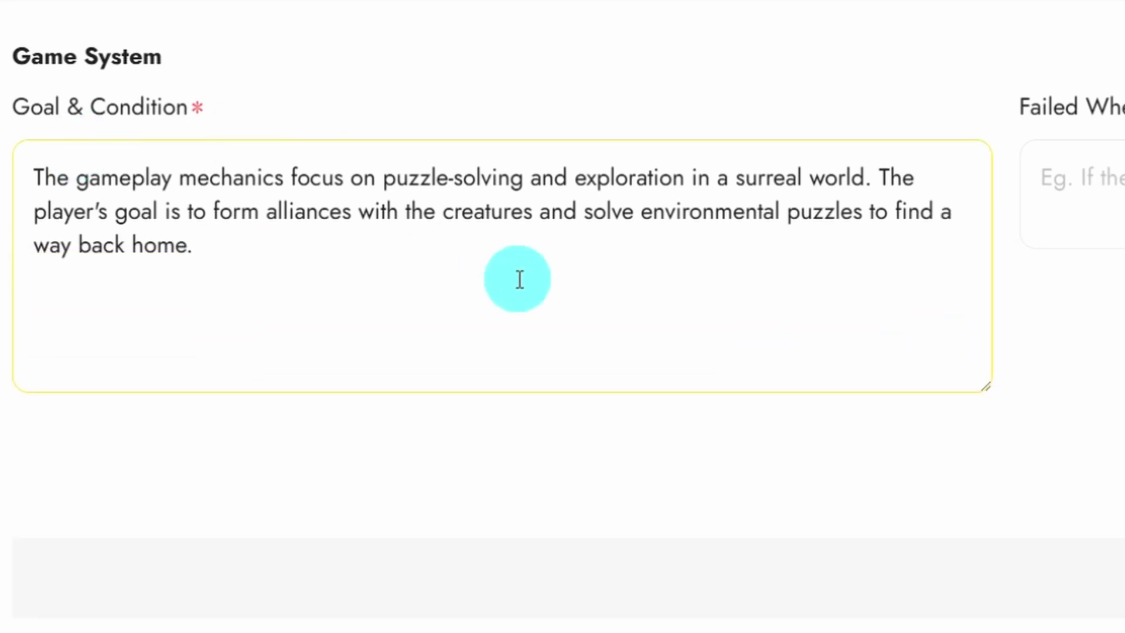
pyautogui.click(302, 272)
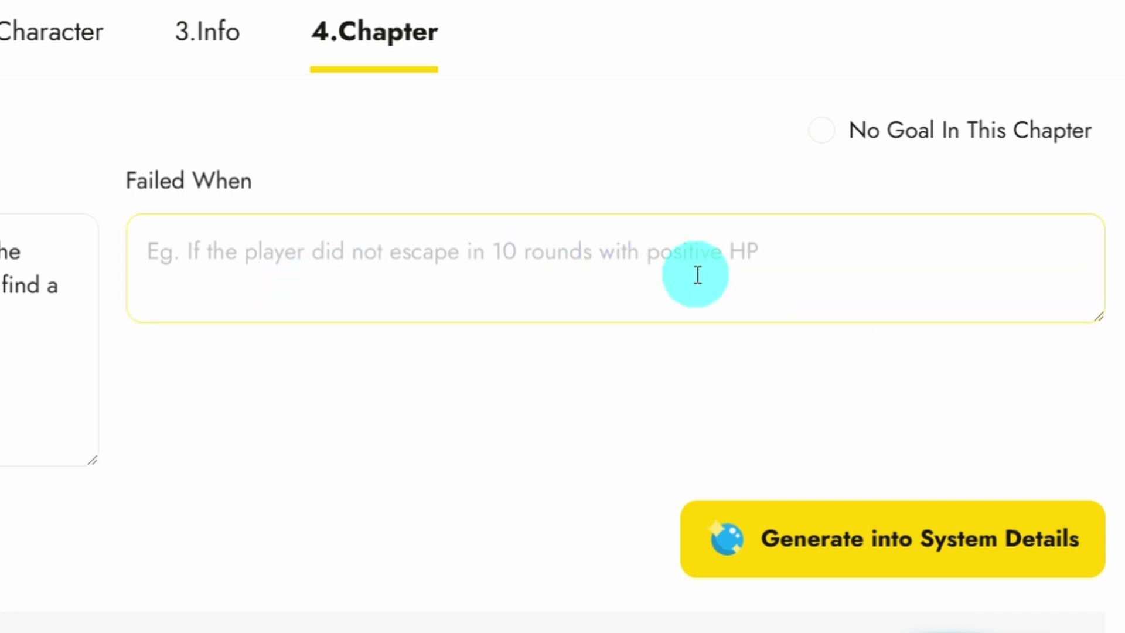
pyautogui.click(325, 328)
pyautogui.click(0, 386)
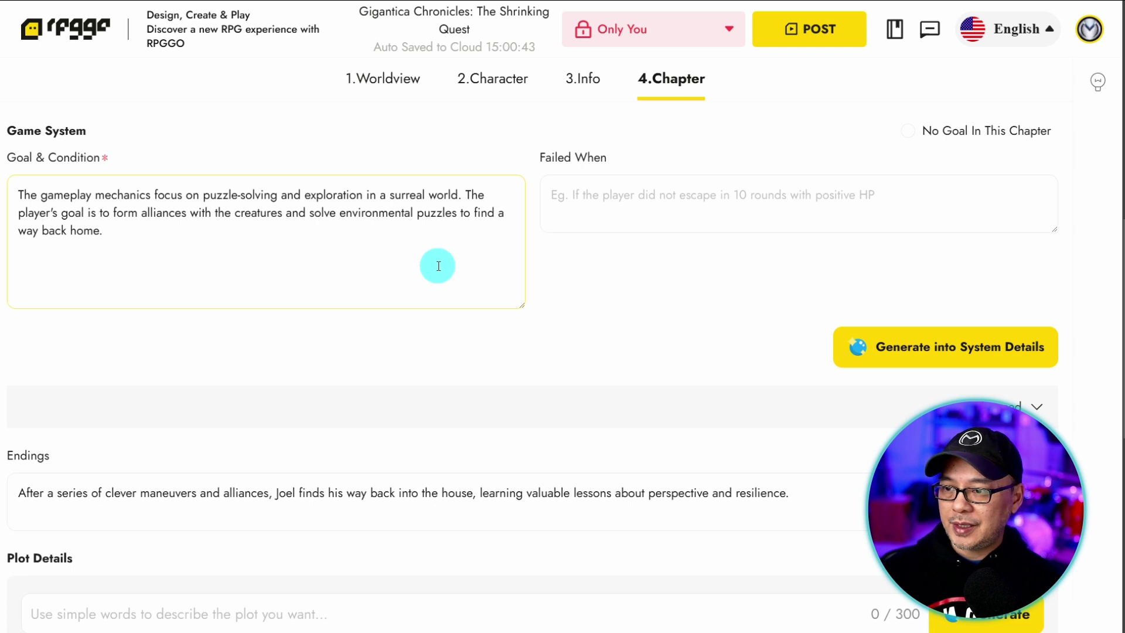
pyautogui.scroll(-5, 439, 266)
pyautogui.tripleClick(432, 195)
pyautogui.tripleClick(432, 195)
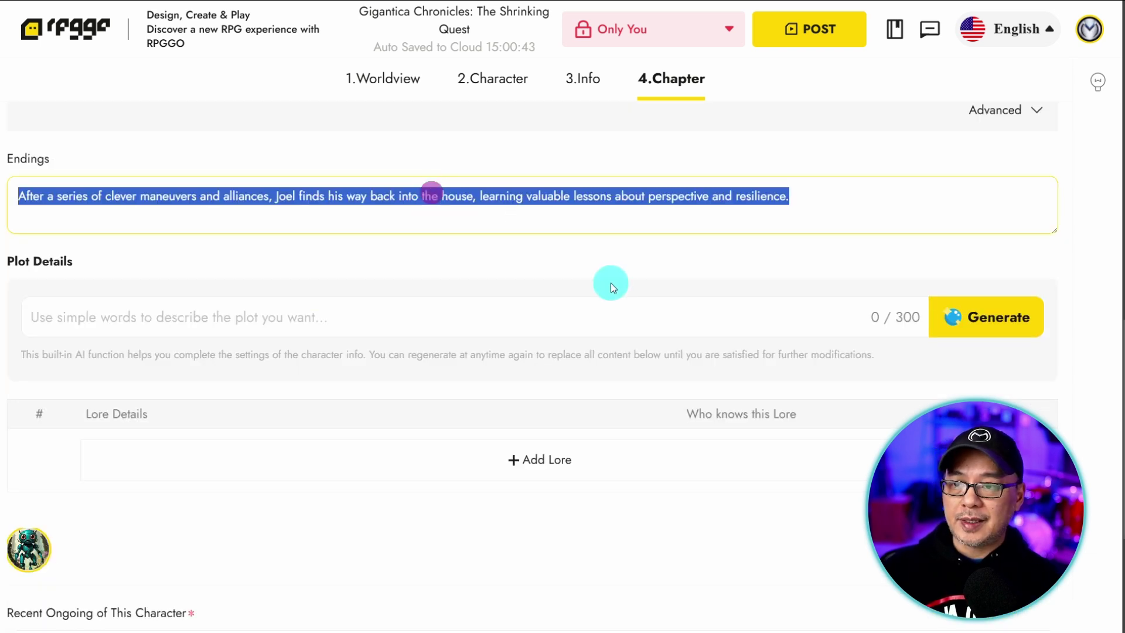
pyautogui.click(858, 212)
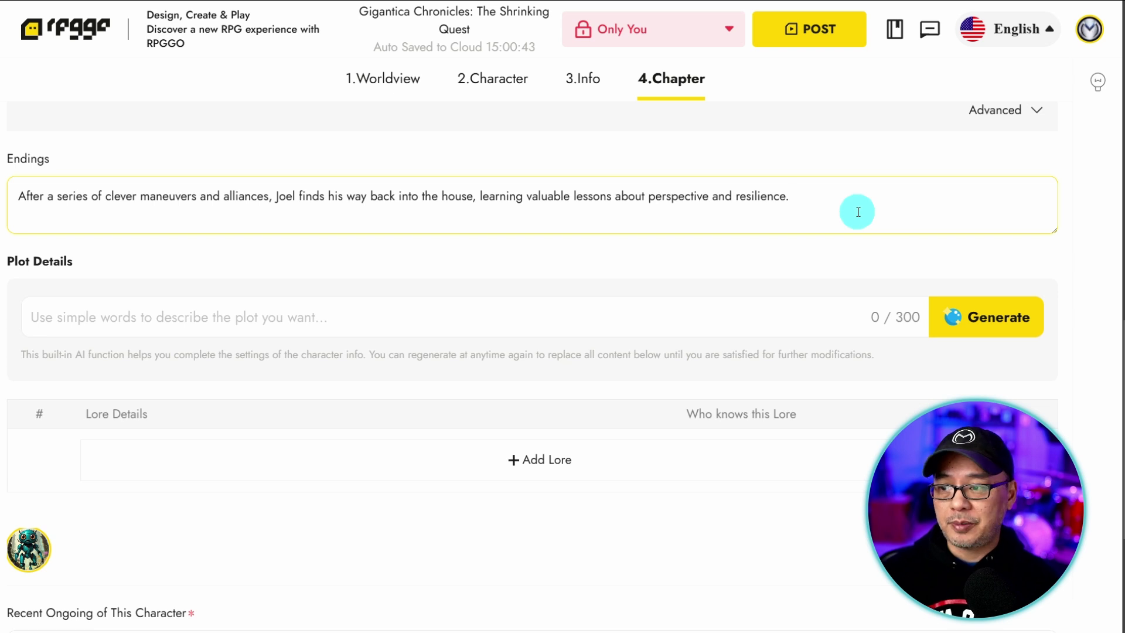
pyautogui.scroll(2, 902, 234)
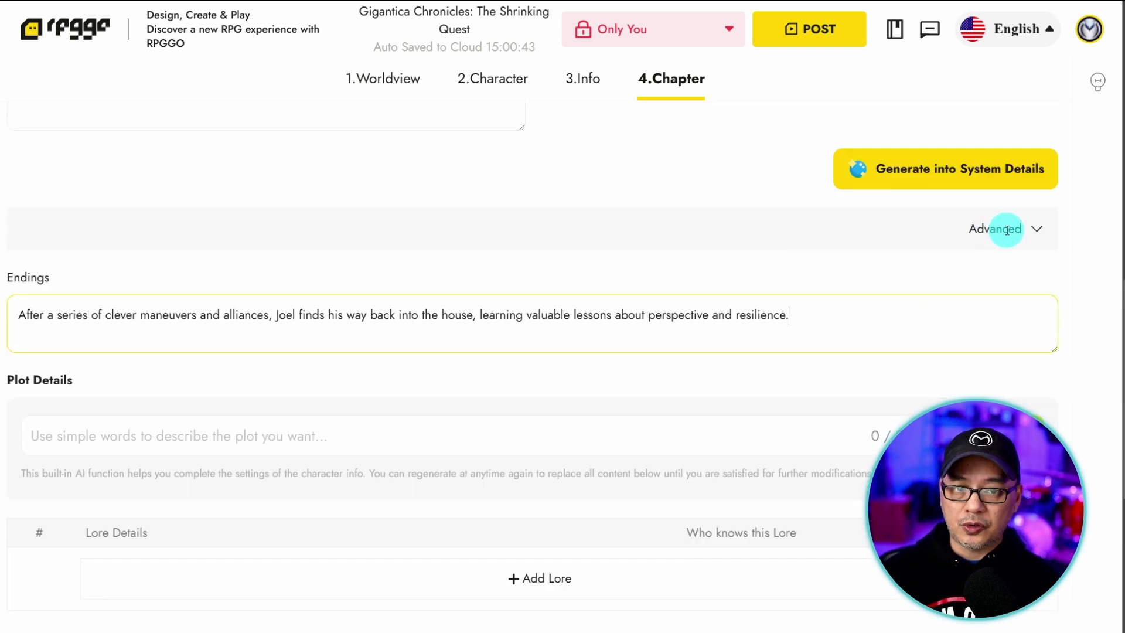
pyautogui.click(979, 228)
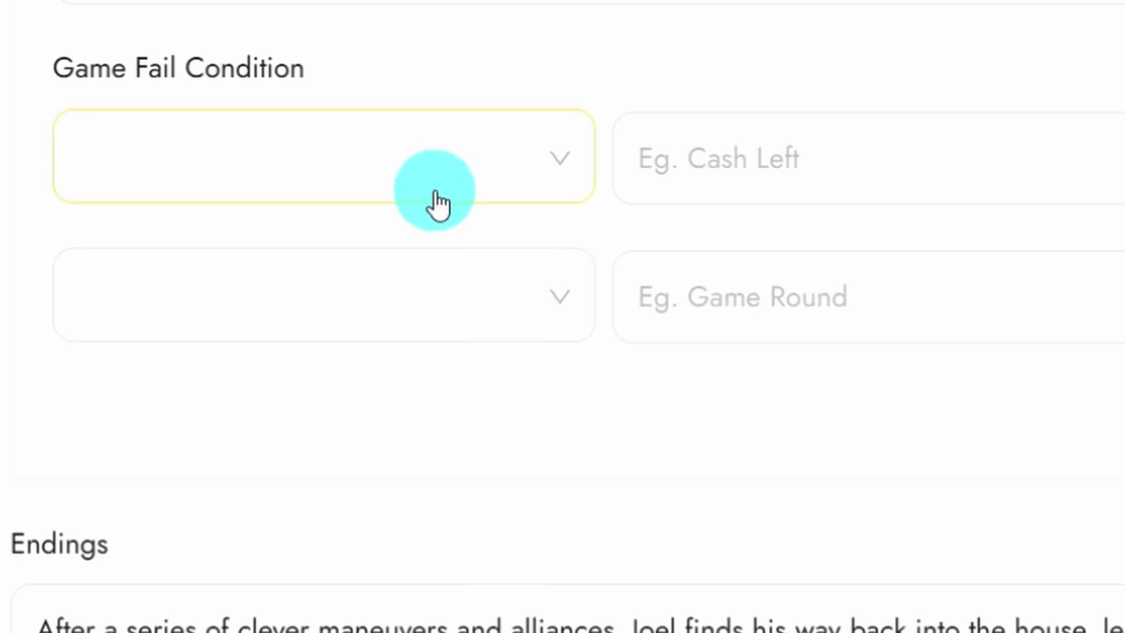
pyautogui.click(456, 180)
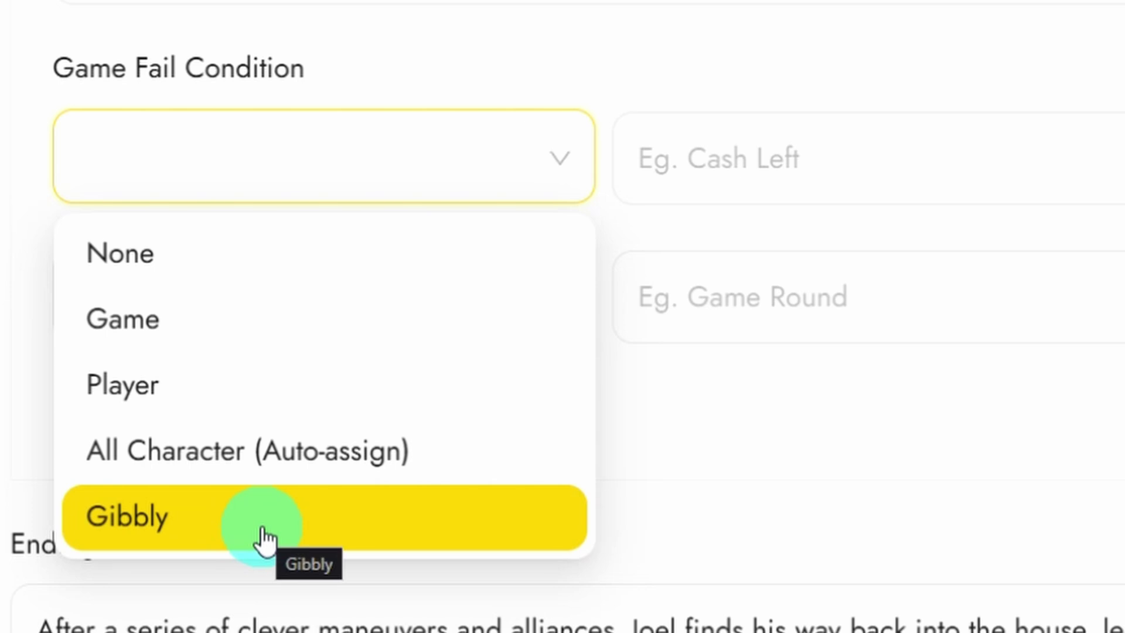
pyautogui.click(1015, 162)
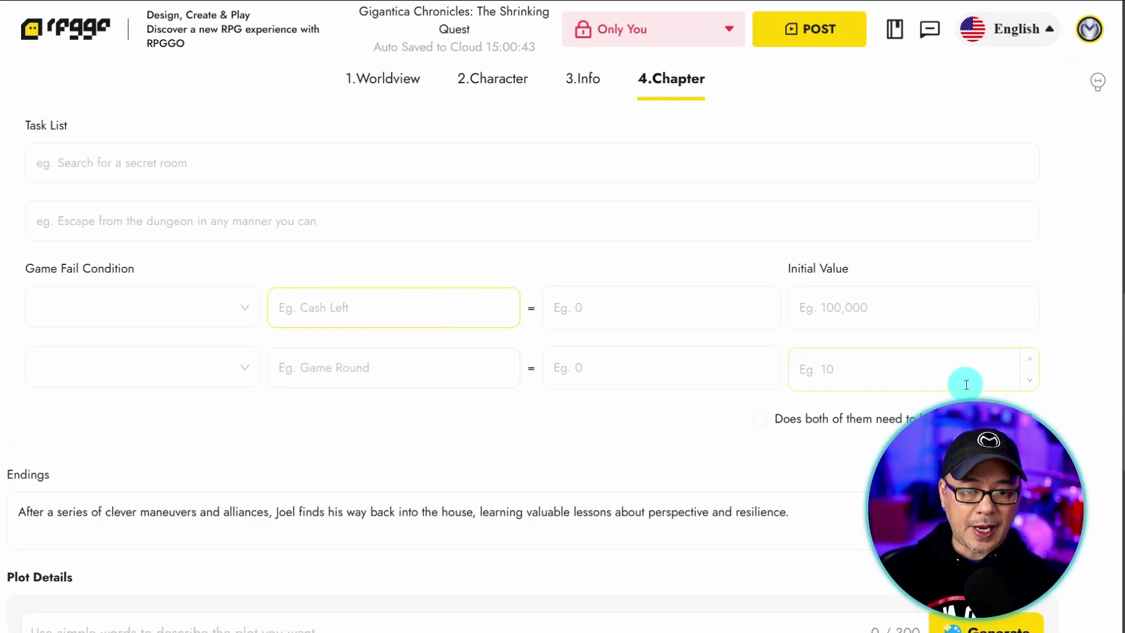
pyautogui.scroll(10, 686, 299)
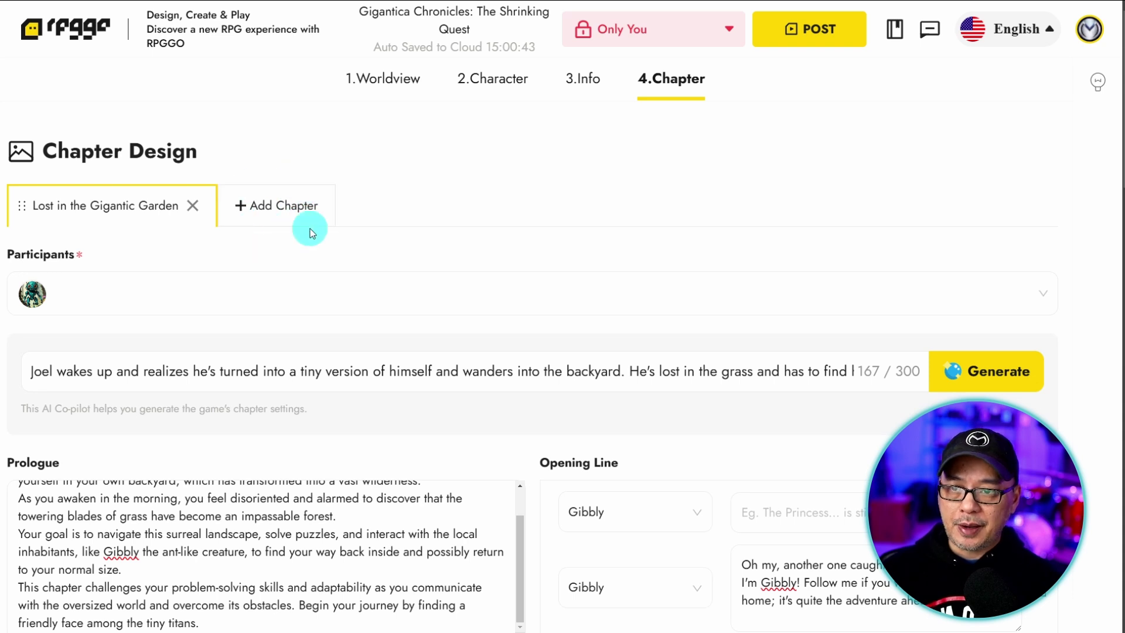
# Step: Post Gigantica Chronicles: The Shrinking Quest from the Character step and open its play page
pyautogui.click(508, 80)
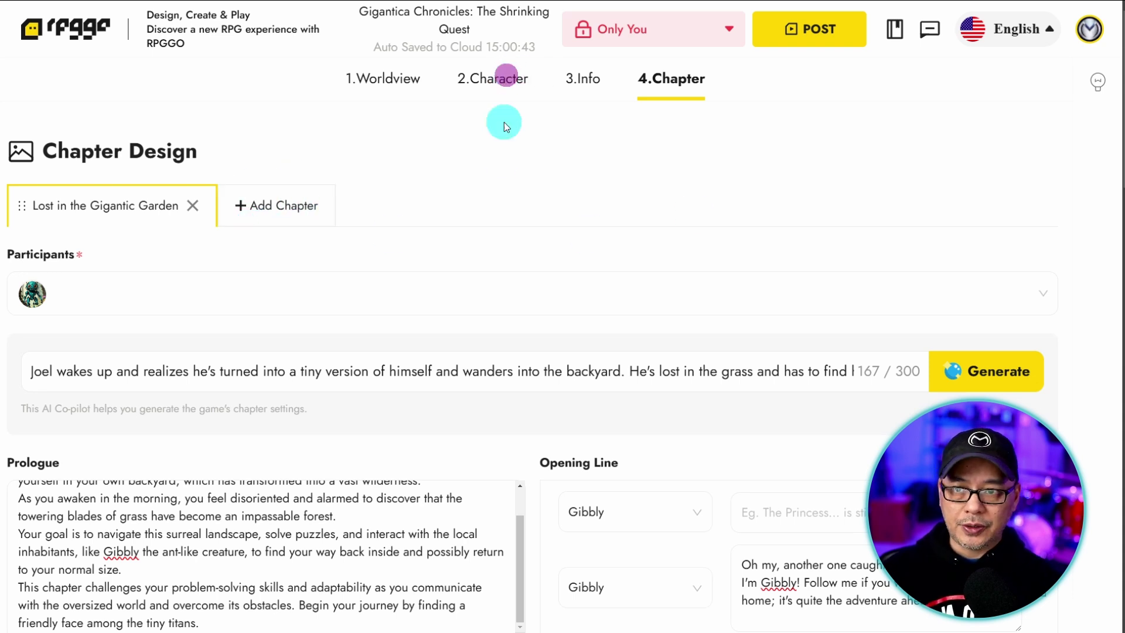
pyautogui.click(514, 80)
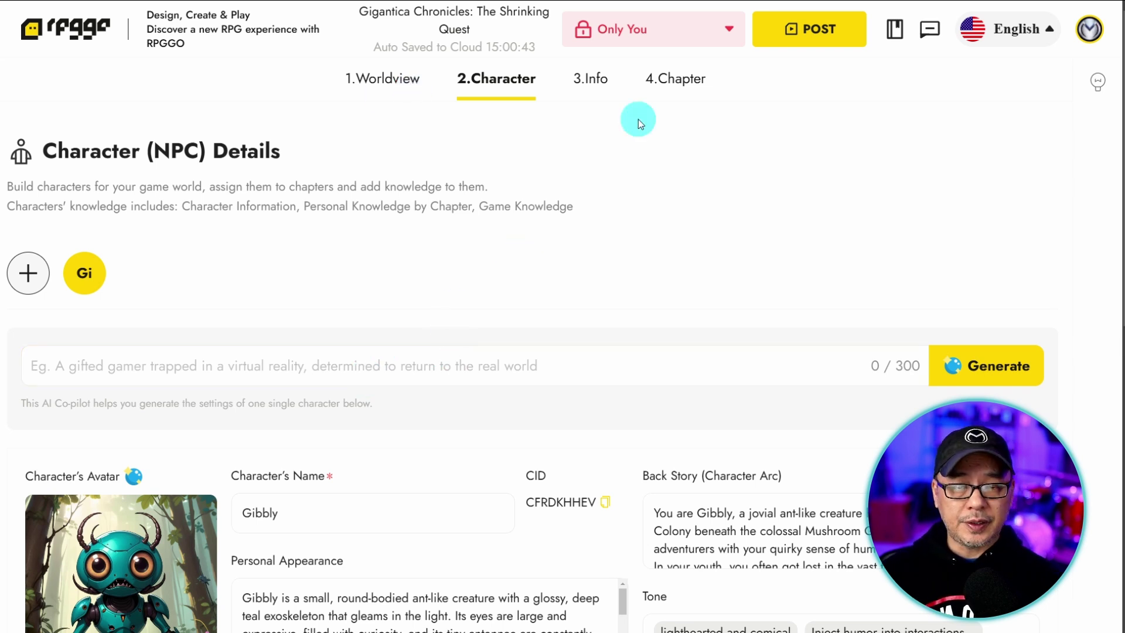
pyautogui.click(818, 29)
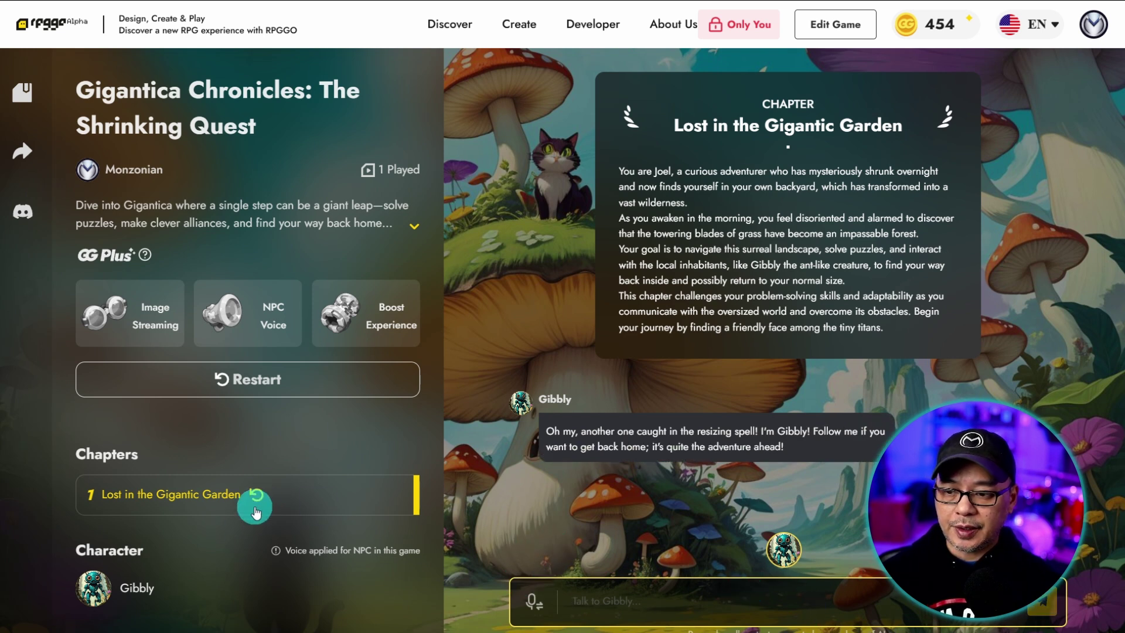
# Step: Play Lost in the Gigantic Garden, ask Gibbly what happened and who it is, and illustrate the reply
pyautogui.click(24, 105)
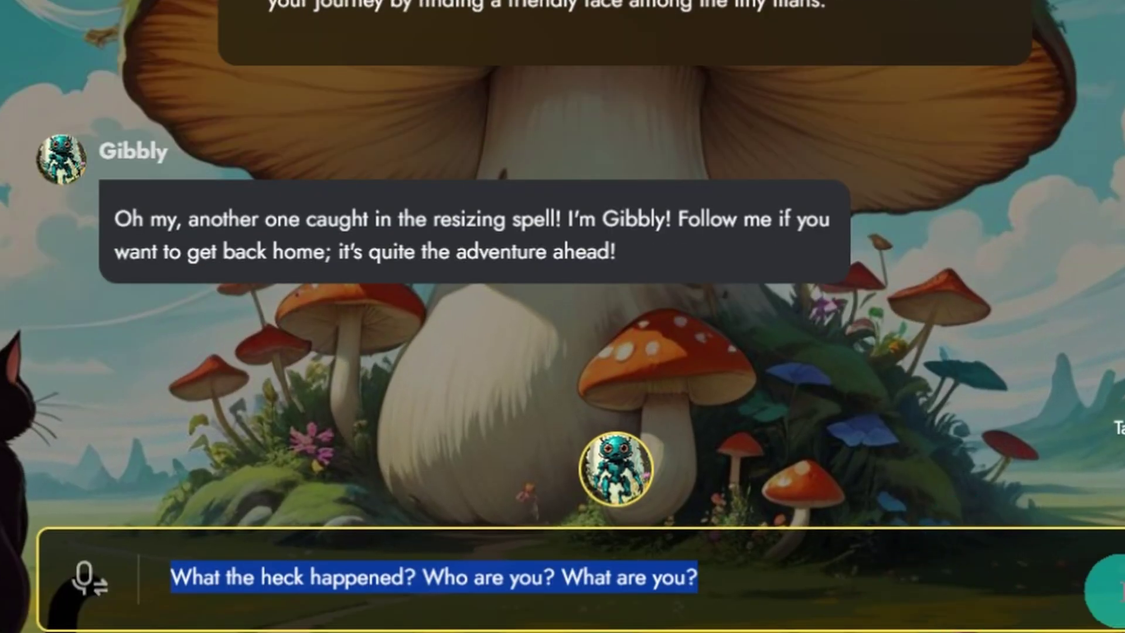
pyautogui.press('Return')
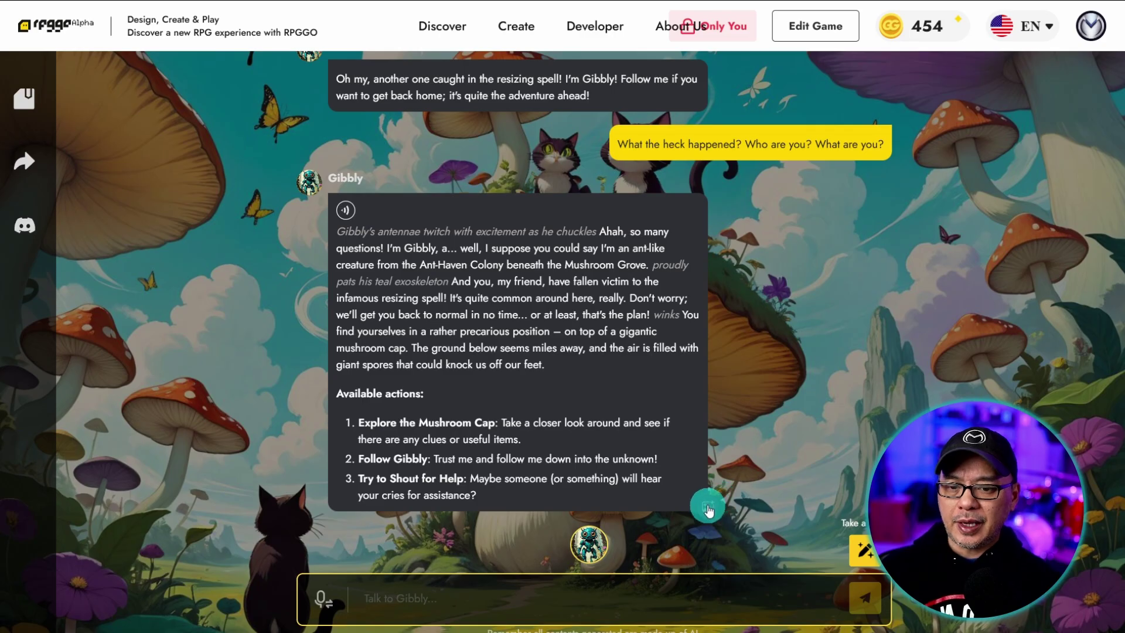
pyautogui.click(709, 509)
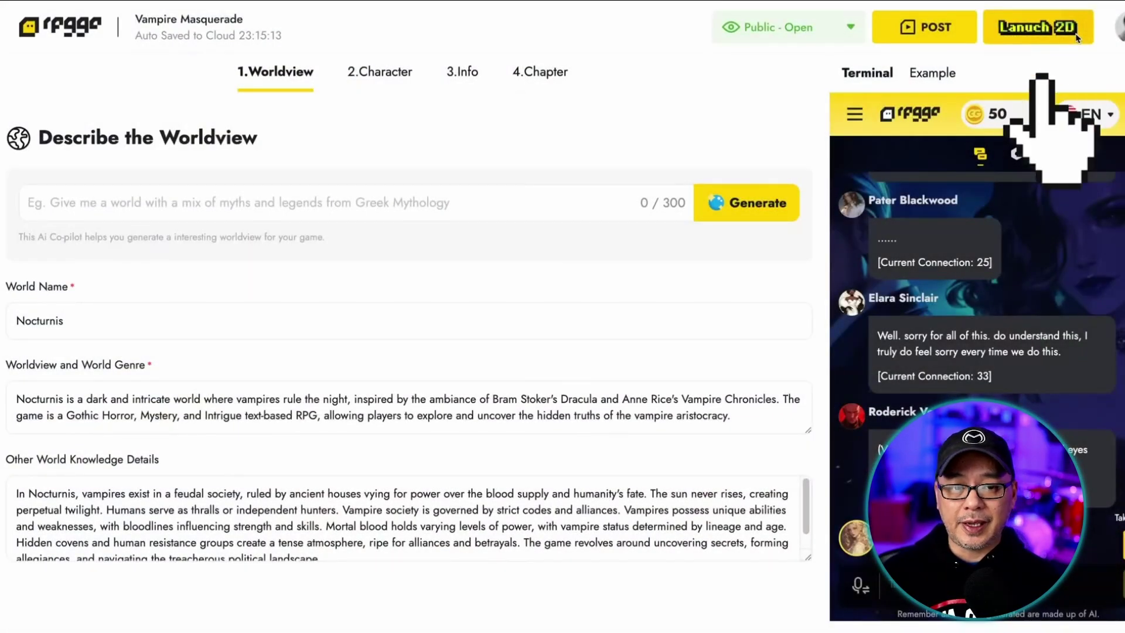
# Step: In the 2D world, create Lily, an innocent girl turned vampire, with the red-haired sprite
pyautogui.click(1076, 36)
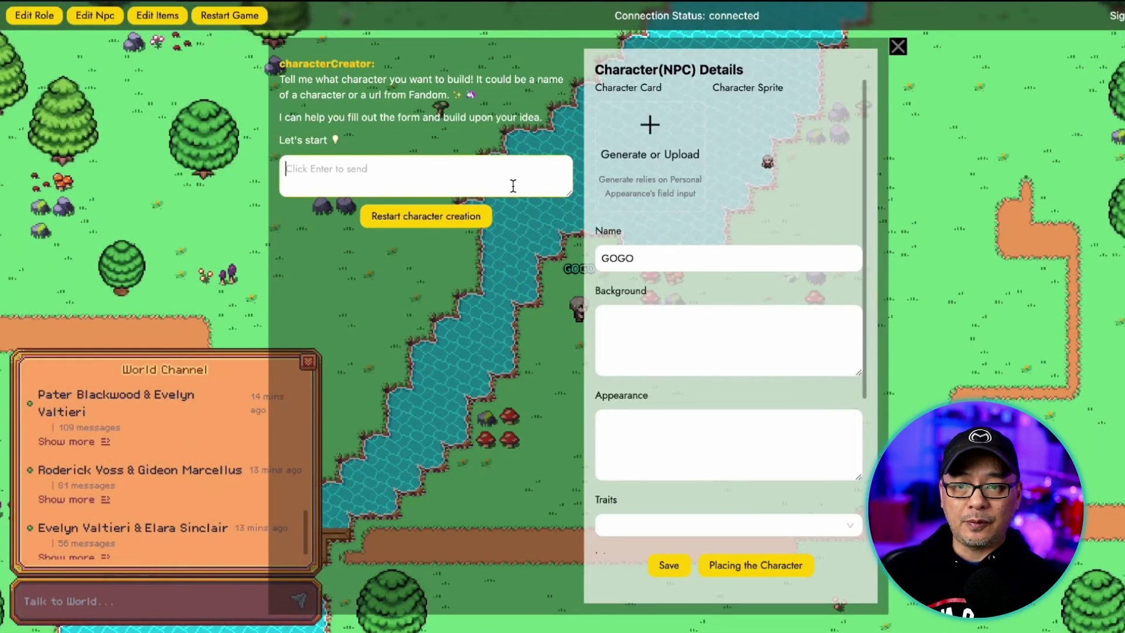
pyautogui.press('Return')
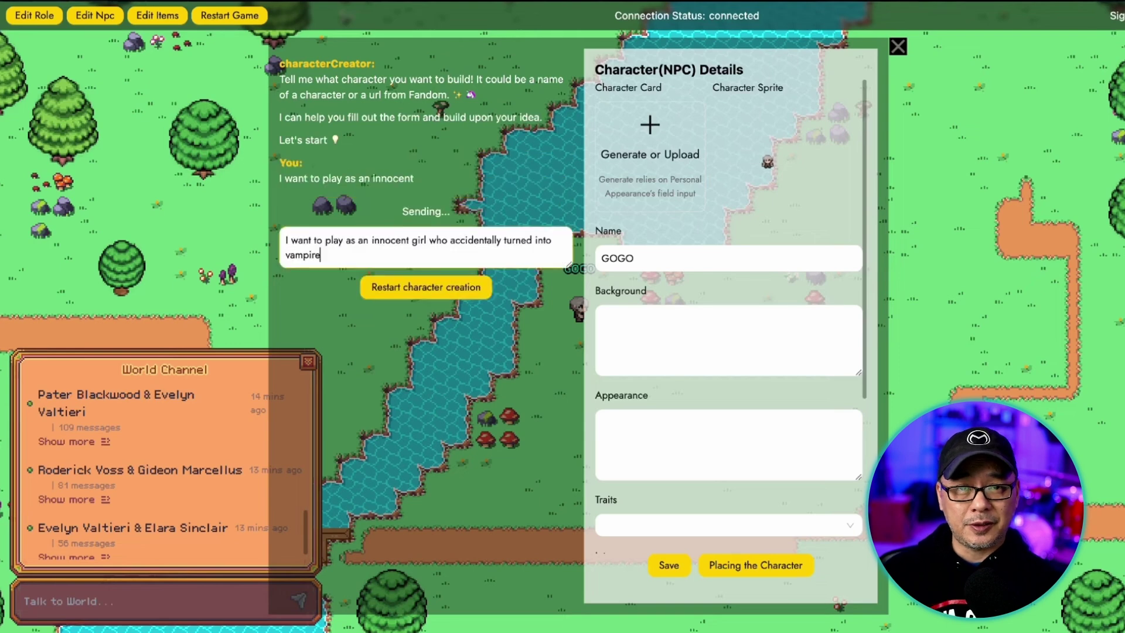
pyautogui.write('Lily')
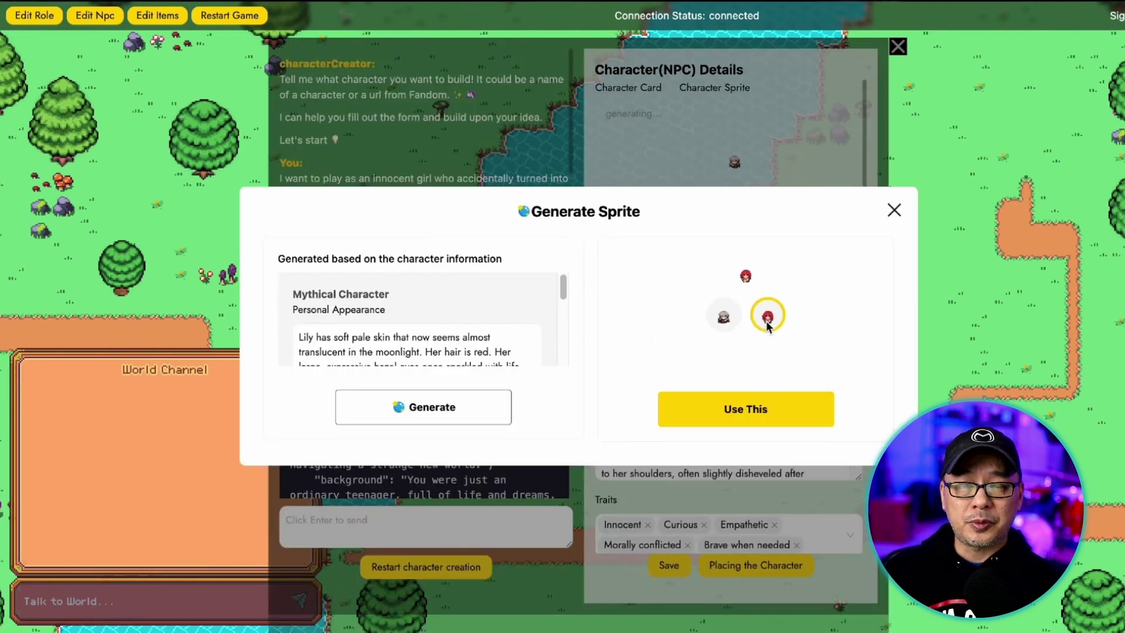
pyautogui.click(751, 409)
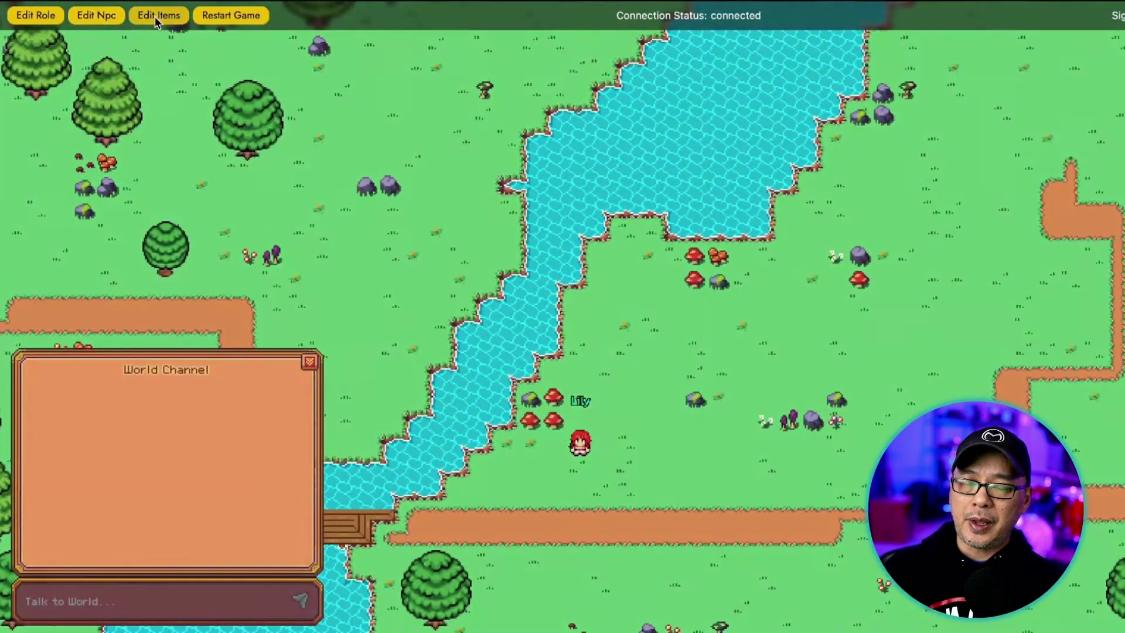
# Step: Add a Castle building with a generated sprite and save it to the map
pyautogui.click(158, 15)
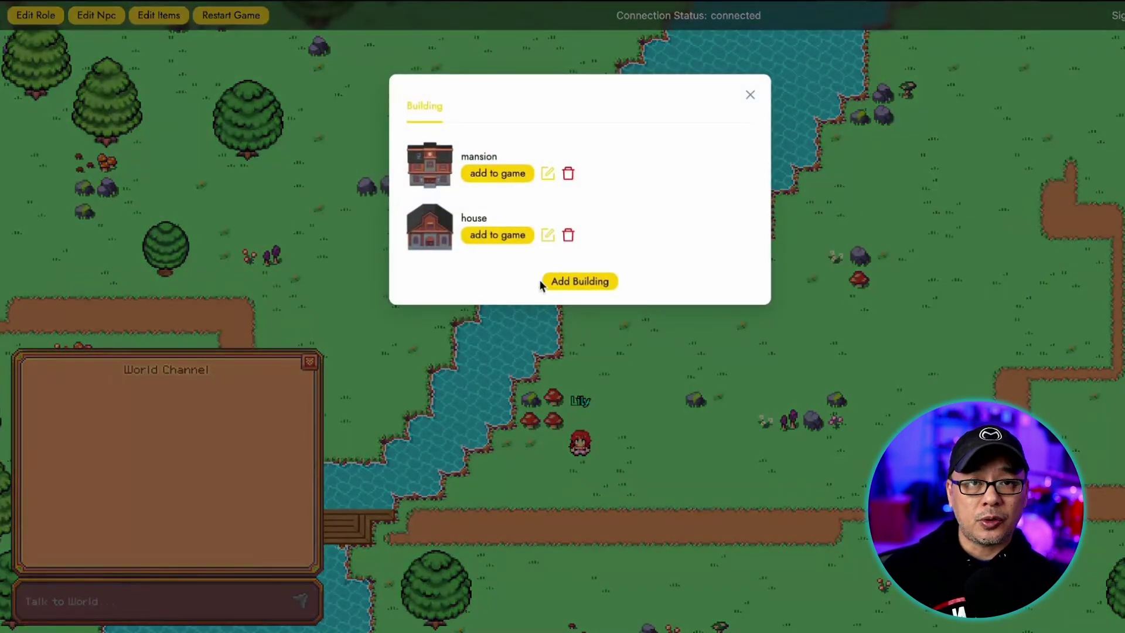
pyautogui.click(564, 282)
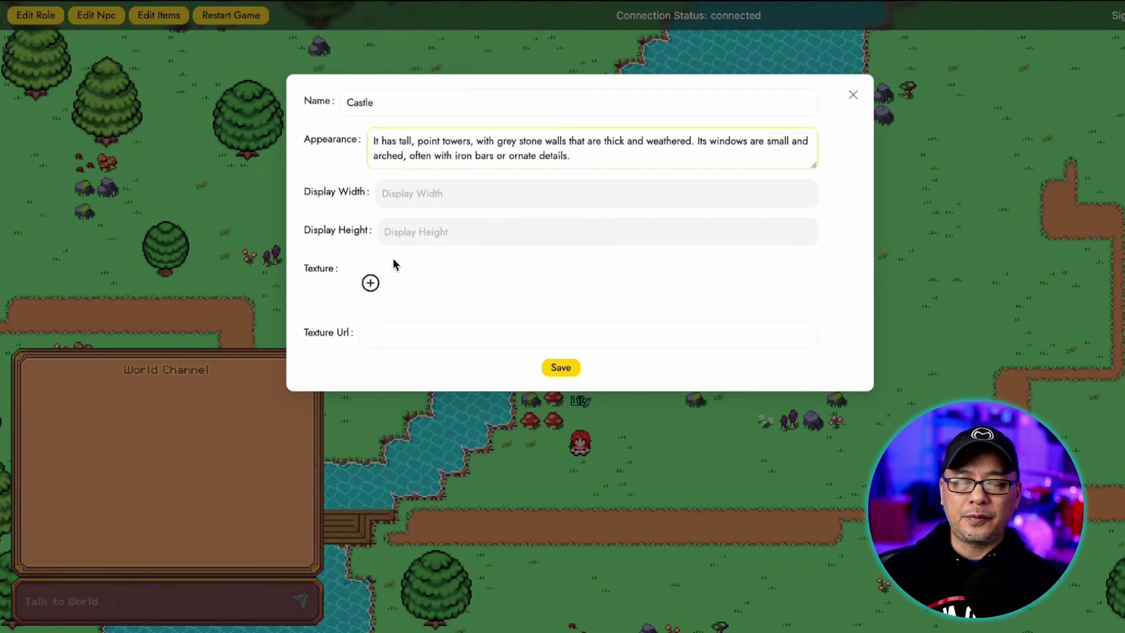
pyautogui.click(372, 281)
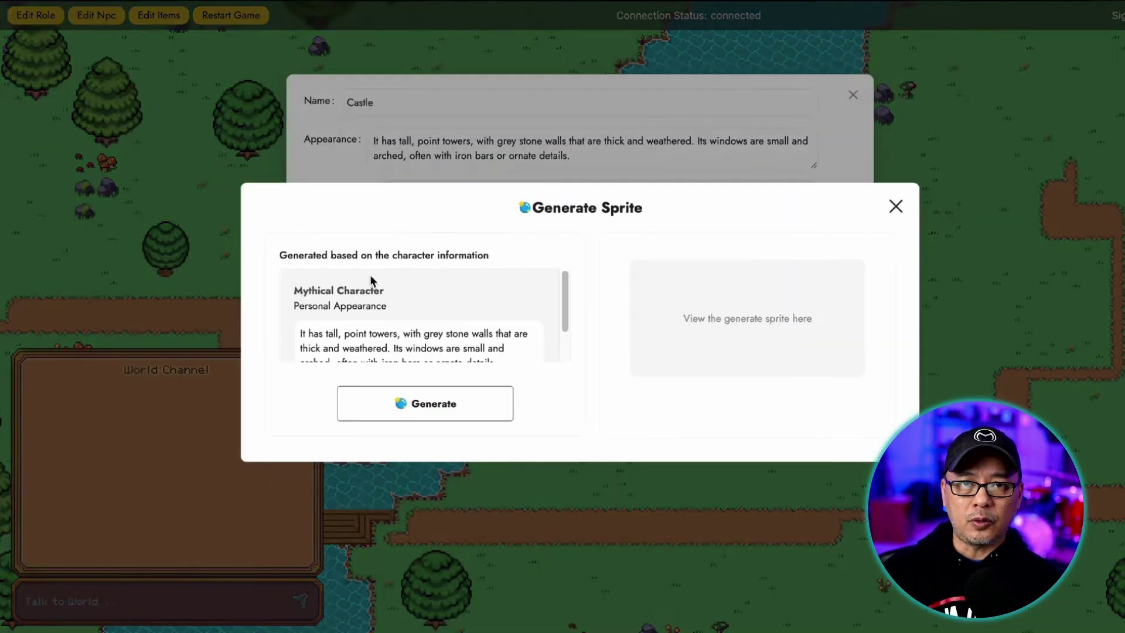
pyautogui.click(419, 404)
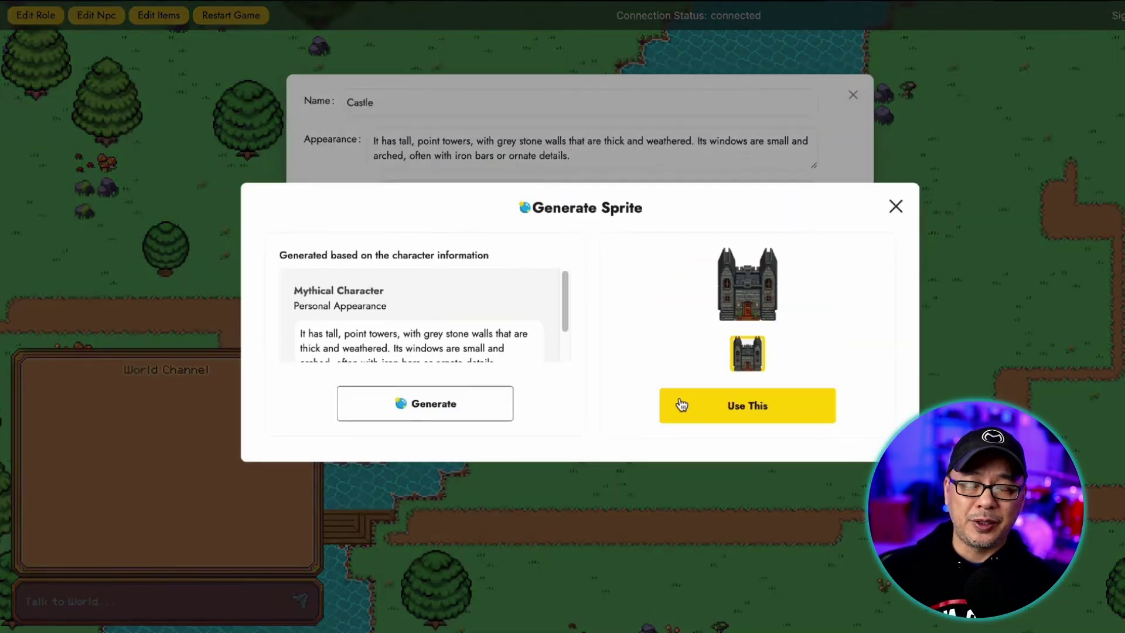
pyautogui.click(685, 406)
pyautogui.click(557, 374)
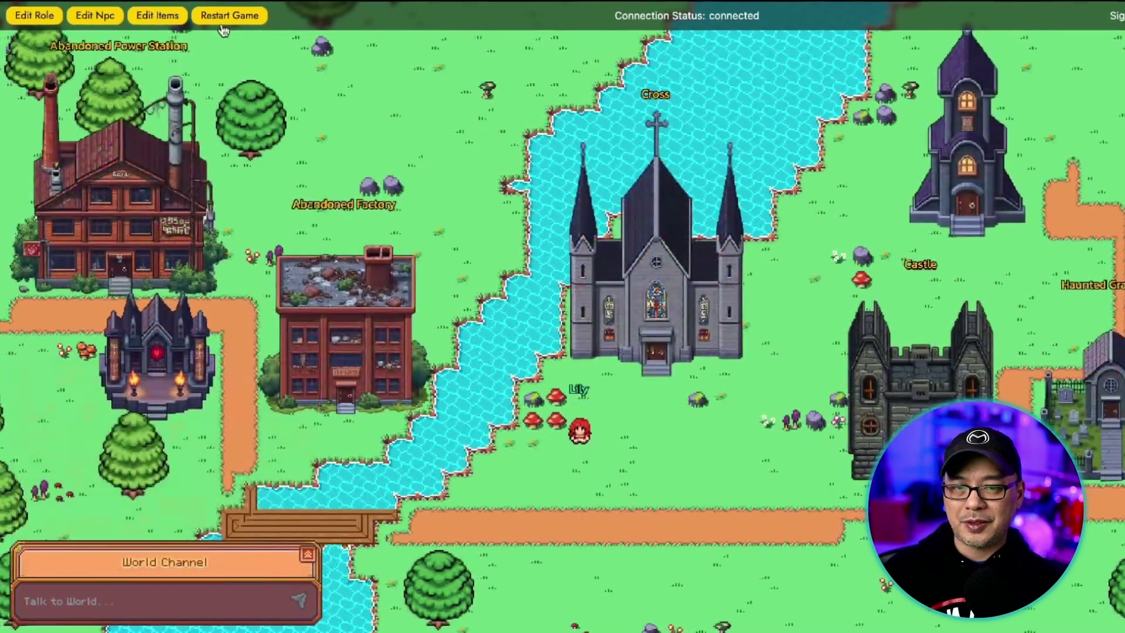
# Step: Add the Hidden Cave building with its generated sprite to the map
pyautogui.click(158, 22)
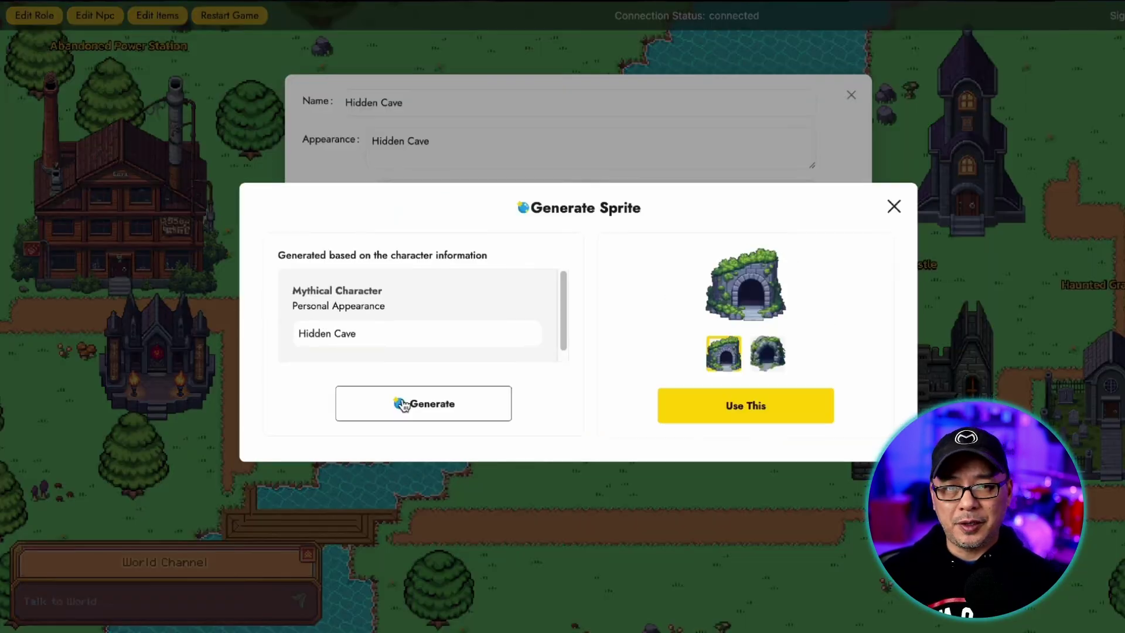
pyautogui.click(698, 405)
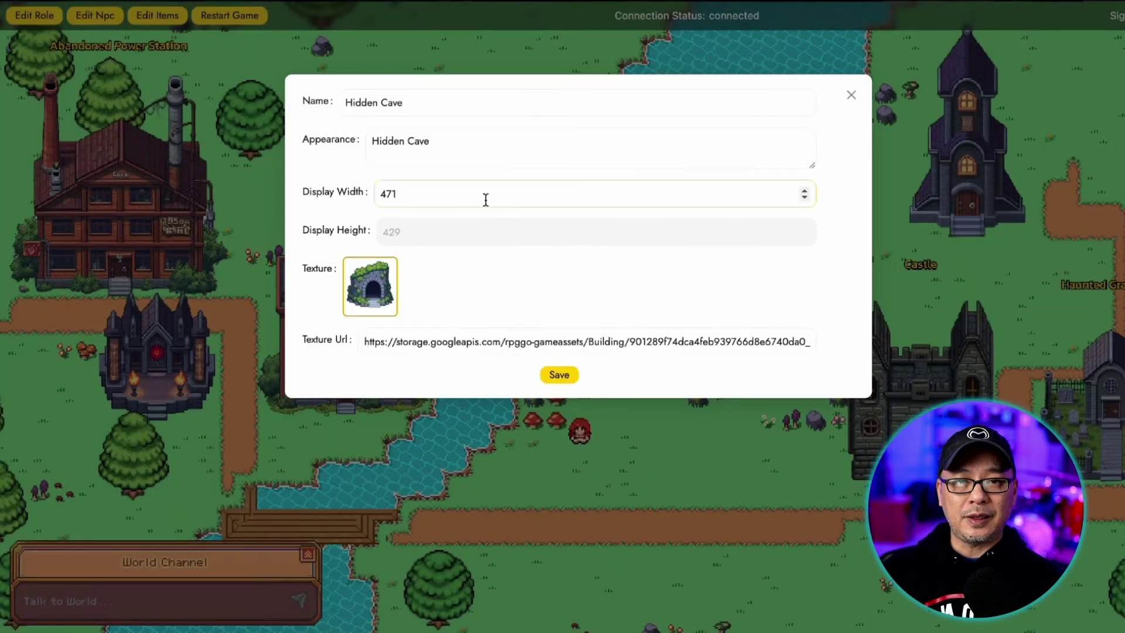
pyautogui.click(560, 375)
pyautogui.click(494, 497)
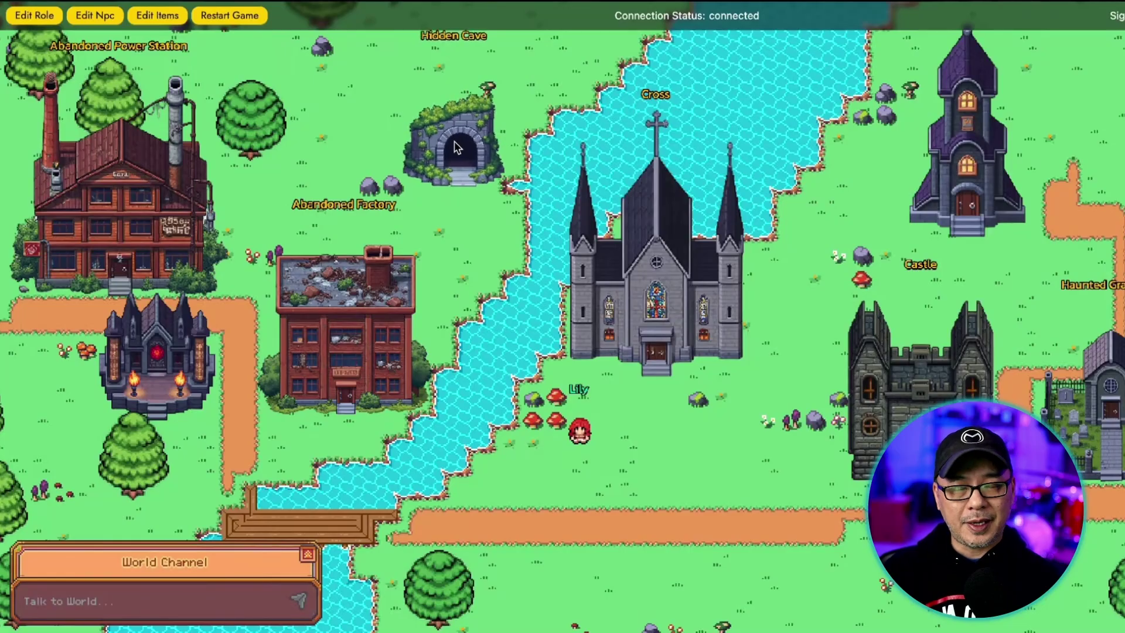